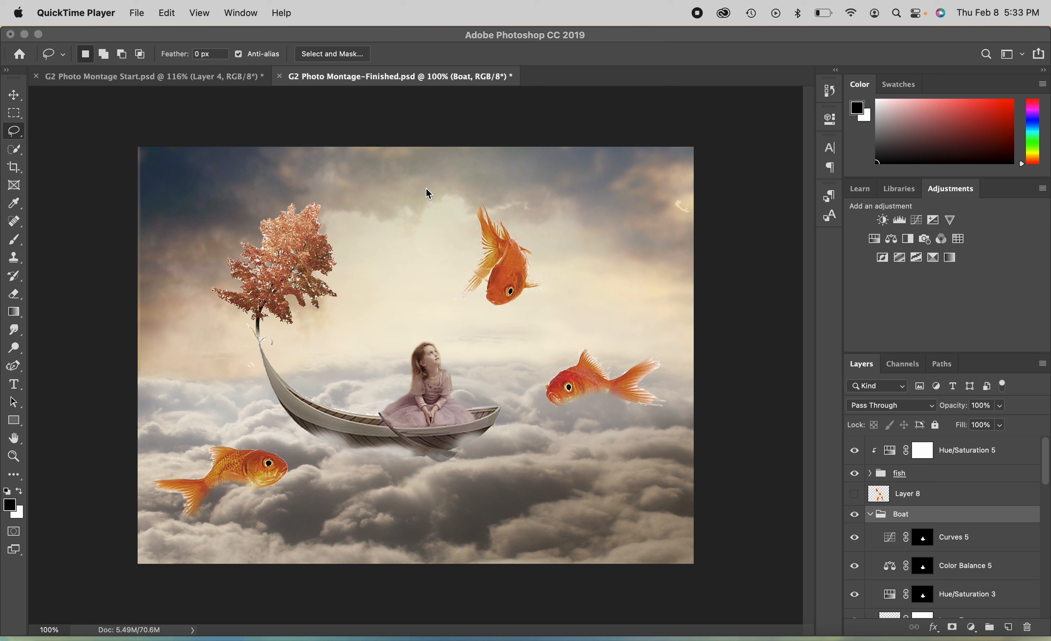
Step: Switch to the G2 Photo Montage Start.psd document and hide the fish and Boat groups
click(203, 76)
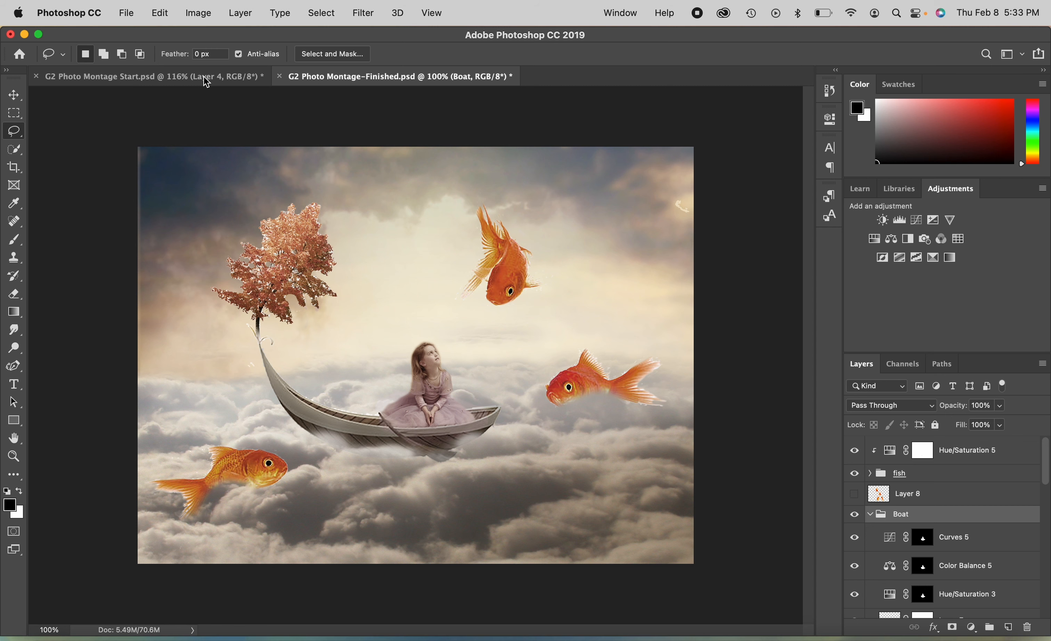
click(203, 77)
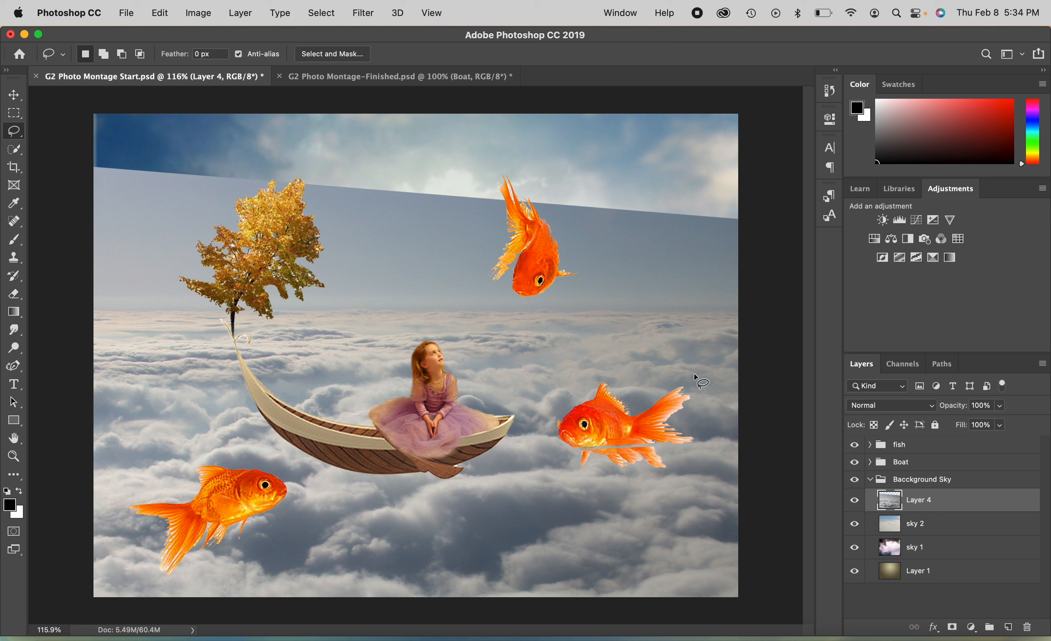
click(855, 445)
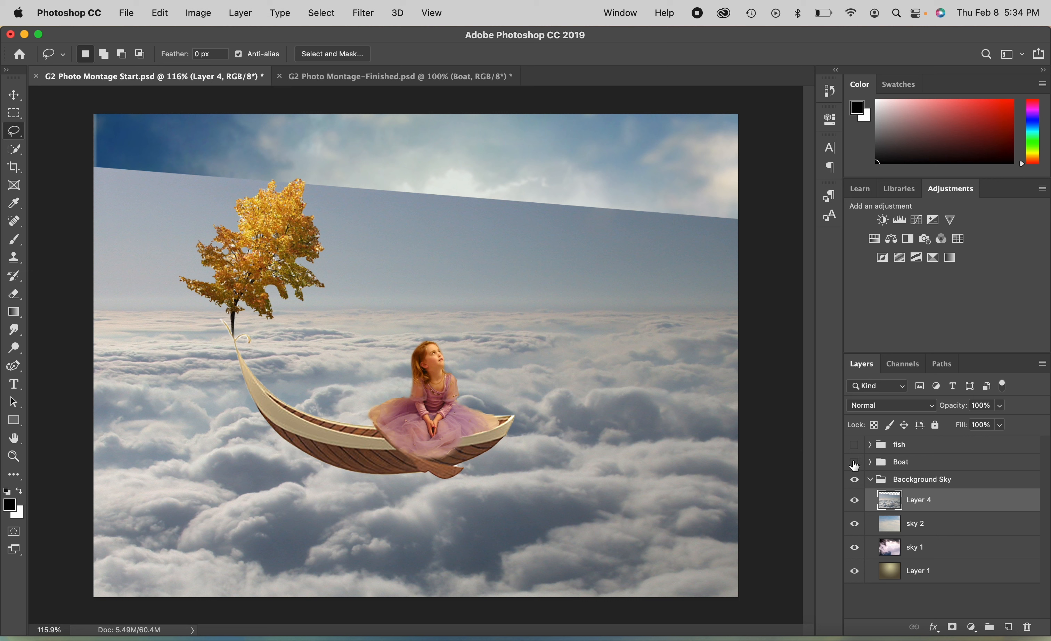
click(855, 462)
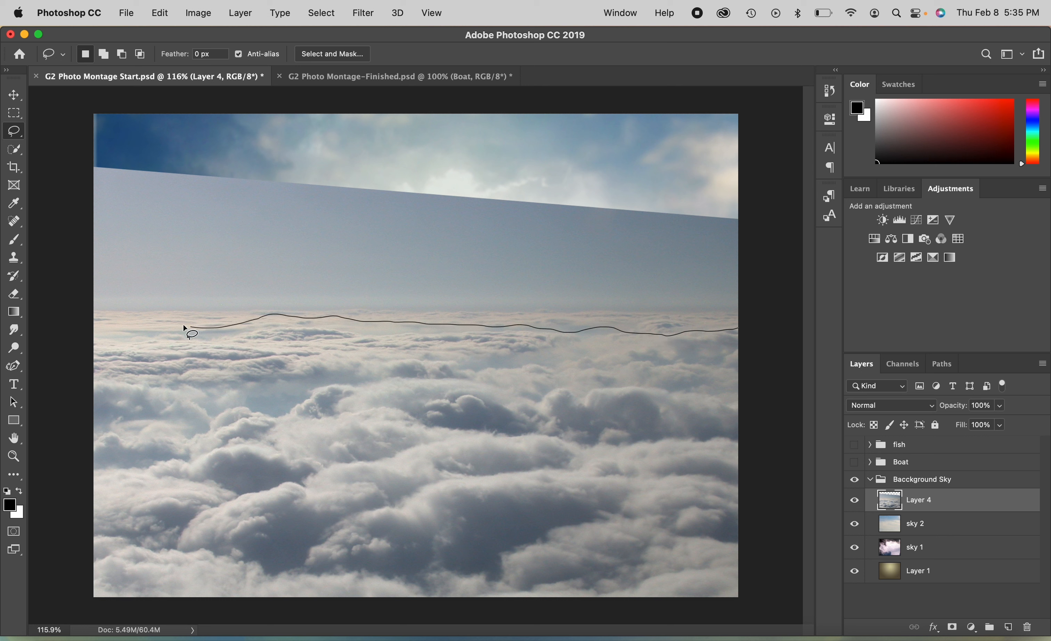
Step: Lasso the clouds below the horizon on Layer 4 and turn the selection into a layer mask
drag(75, 339, 92, 470)
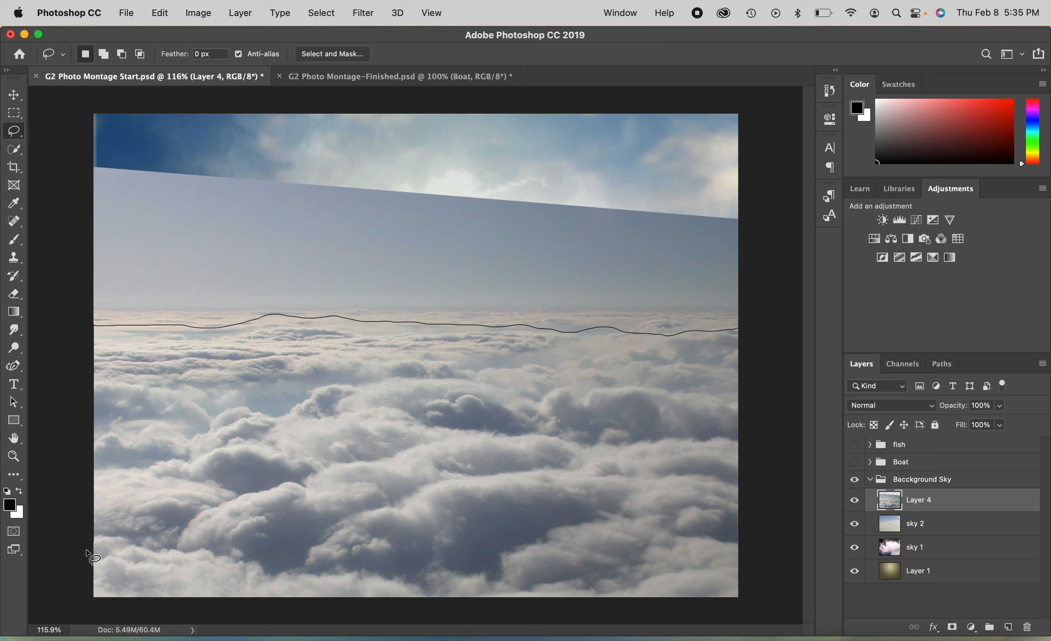
mouse_move(87, 552)
mouse_down()
mouse_move(94, 590)
mouse_move(108, 595)
mouse_move(85, 598)
mouse_move(193, 604)
mouse_move(295, 628)
mouse_move(585, 617)
mouse_move(765, 593)
mouse_move(765, 315)
mouse_move(764, 342)
mouse_up()
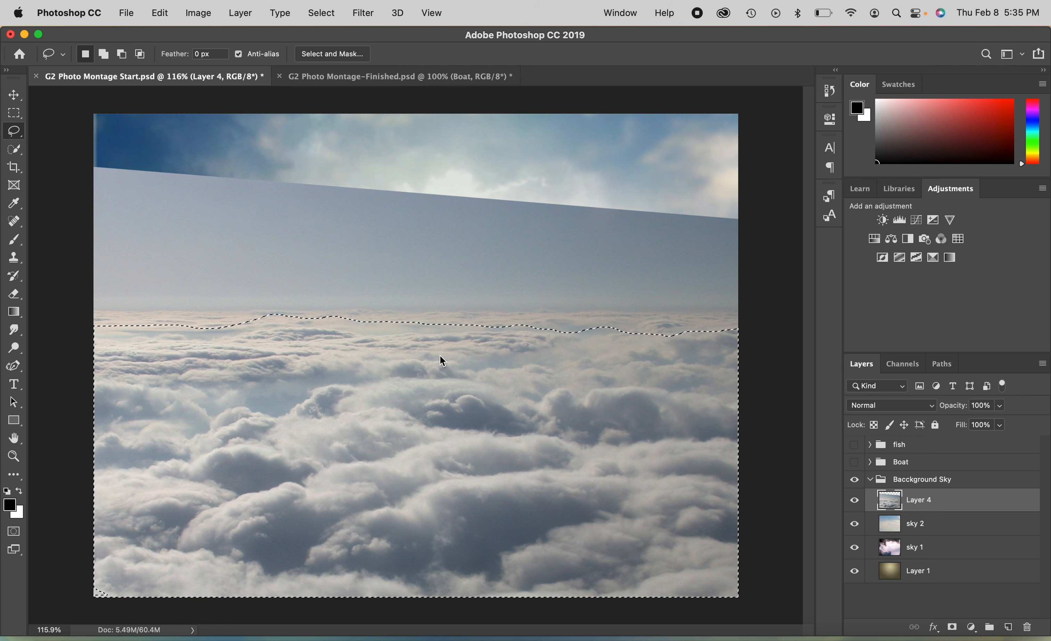
click(953, 629)
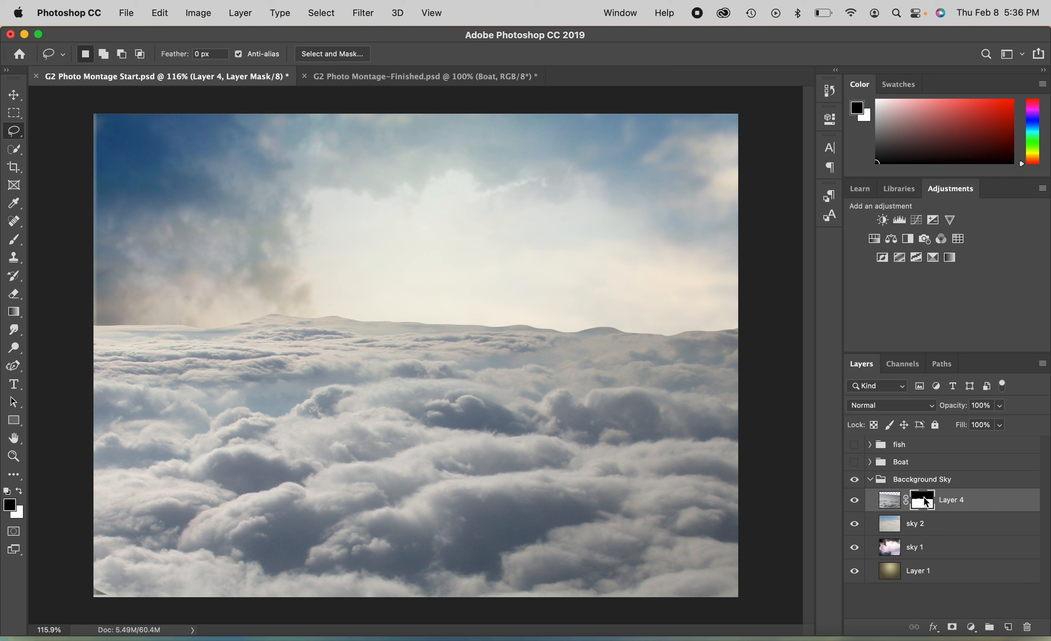
Step: Paint black with a soft 71 px brush on Layer 4's mask along the horizon to blend the clouds into the sky
click(21, 243)
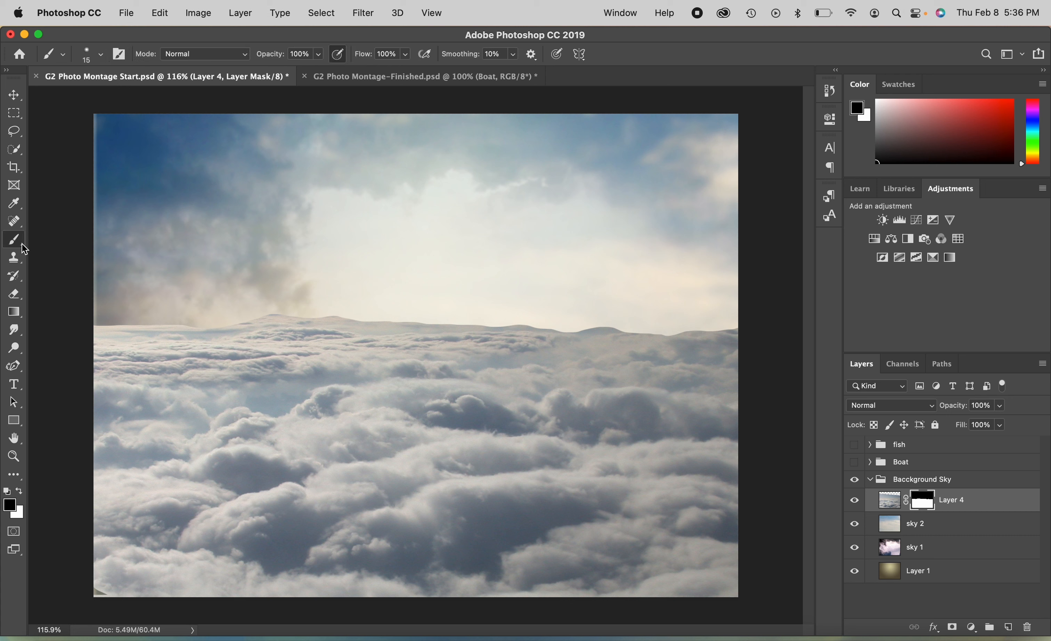
click(101, 55)
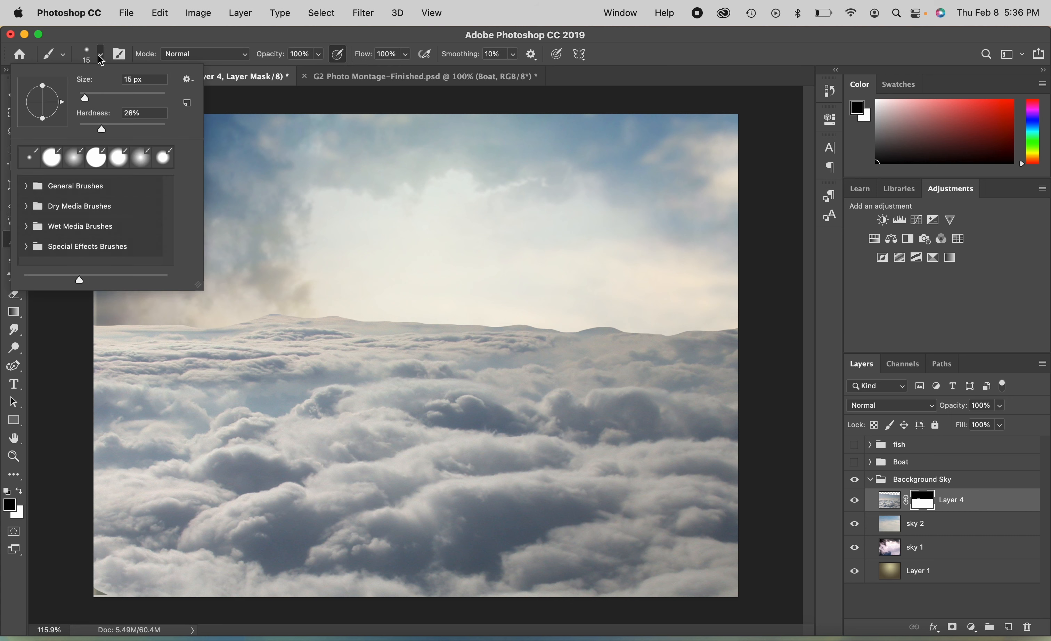
drag(88, 104, 113, 106)
click(104, 56)
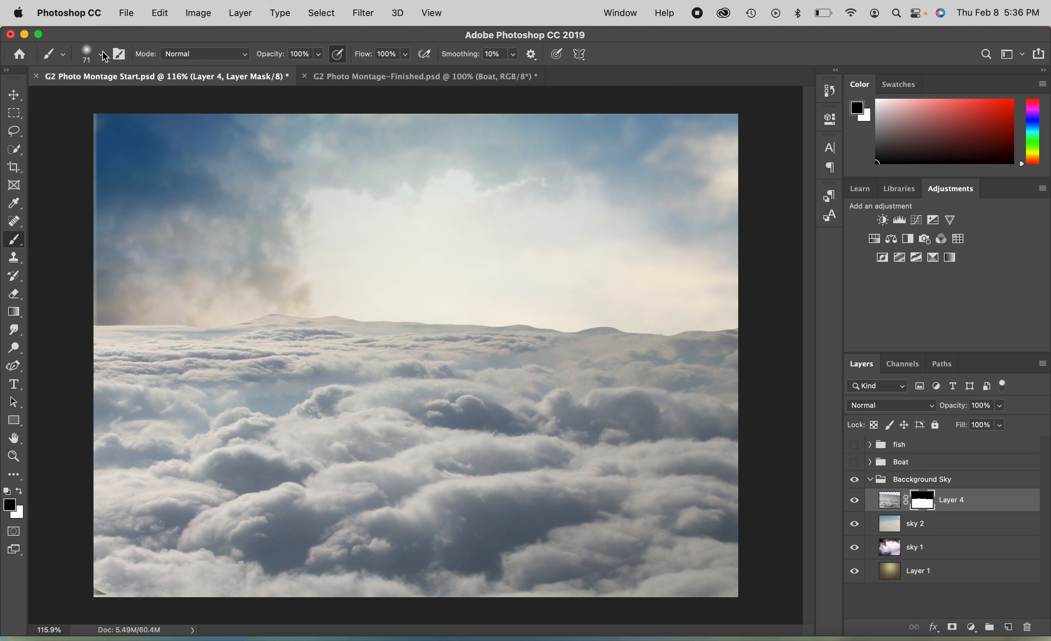
drag(123, 579, 99, 595)
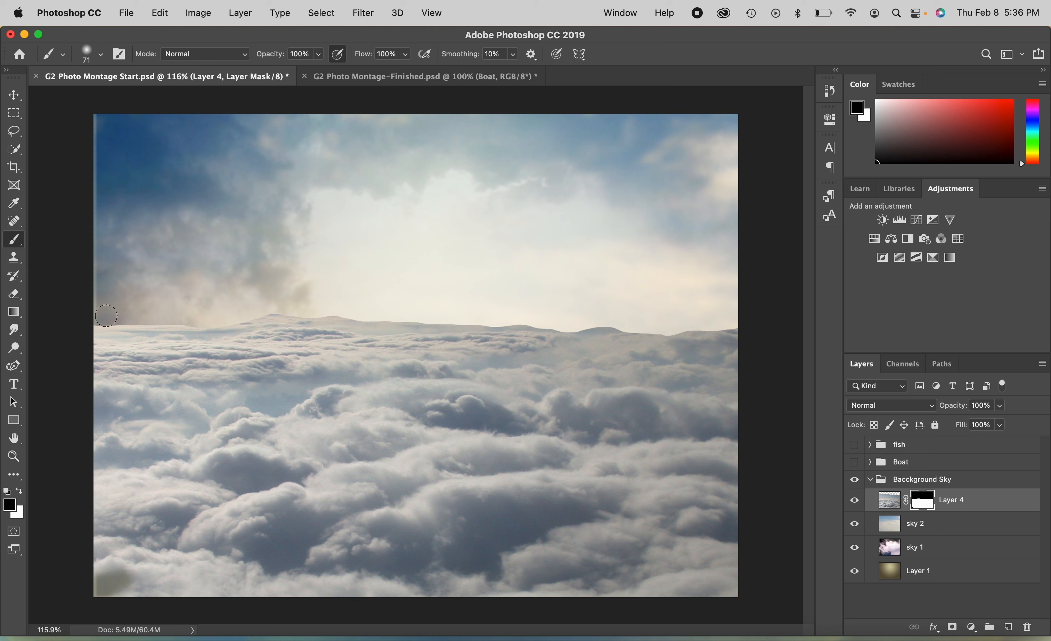
mouse_move(105, 316)
mouse_down()
mouse_move(205, 330)
mouse_move(263, 312)
mouse_move(329, 312)
mouse_up()
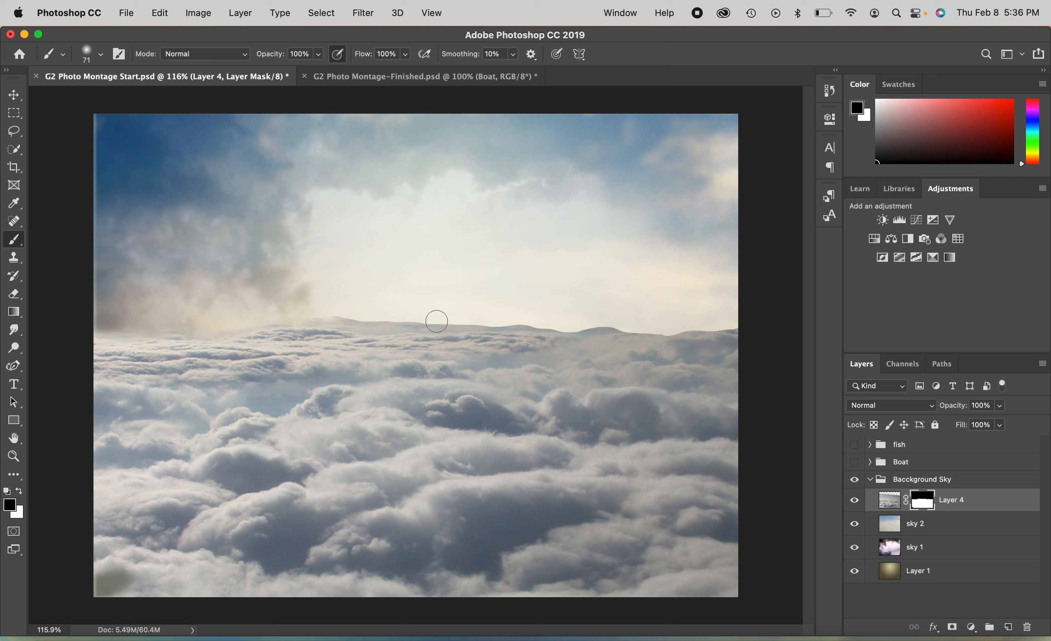
mouse_move(427, 323)
mouse_down()
mouse_move(319, 312)
mouse_move(577, 331)
mouse_move(738, 329)
mouse_up()
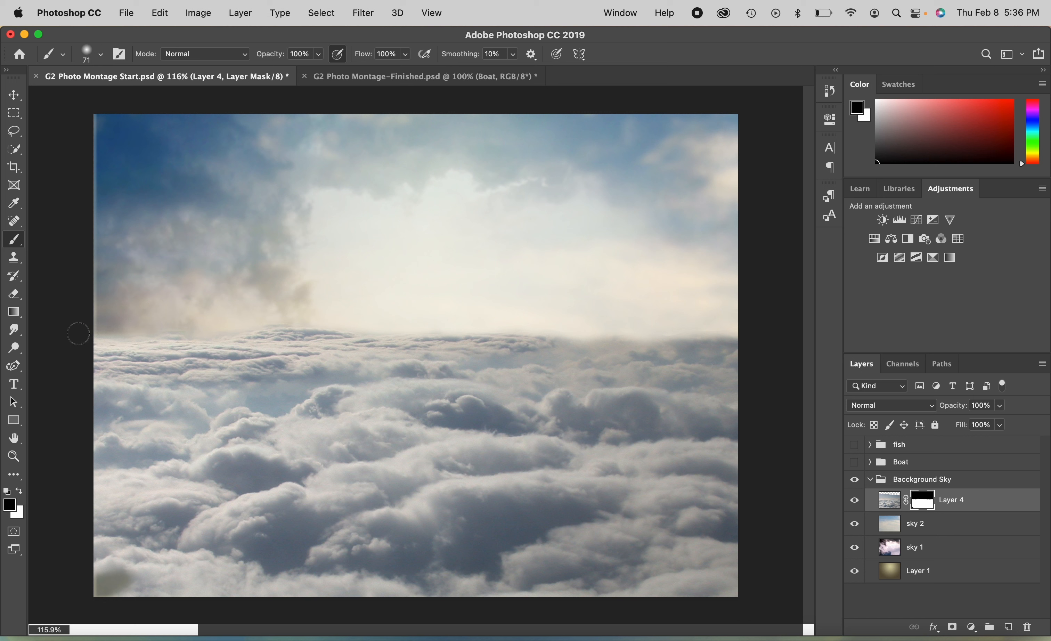
Step: Paint white on Layer 4's mask to restore the clouds in the image's lower corners and just below the horizon
click(20, 492)
mouse_move(149, 573)
mouse_down()
mouse_move(97, 561)
mouse_move(121, 595)
mouse_move(139, 567)
mouse_move(181, 591)
mouse_move(276, 569)
mouse_up()
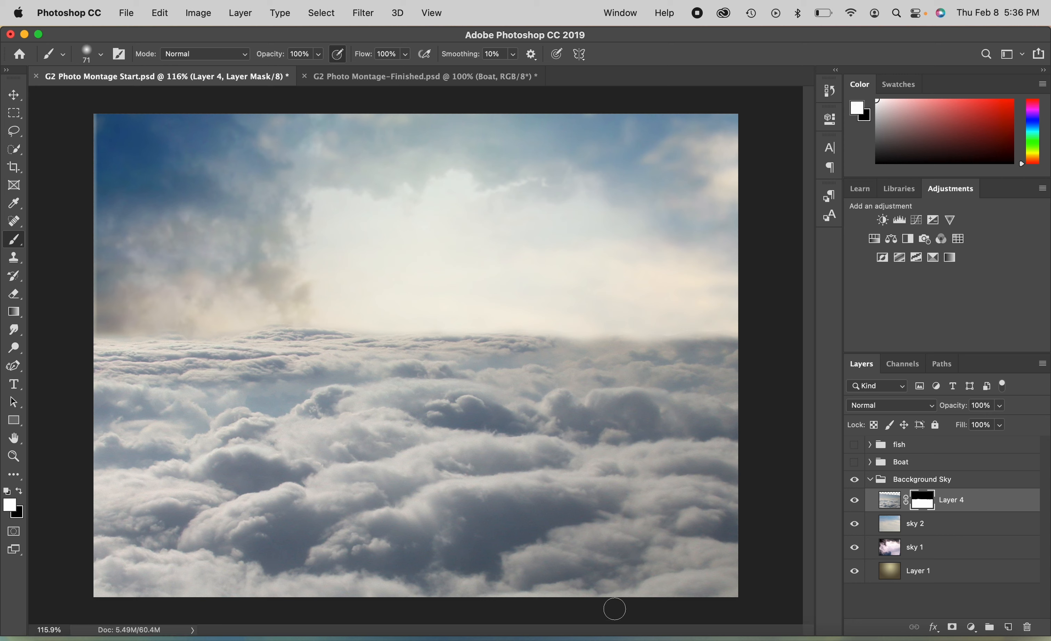
drag(691, 591, 737, 588)
mouse_move(105, 346)
mouse_down()
mouse_move(168, 350)
mouse_move(156, 345)
mouse_up()
mouse_move(591, 352)
mouse_down()
mouse_move(568, 348)
mouse_move(617, 343)
mouse_move(558, 351)
mouse_move(737, 355)
mouse_up()
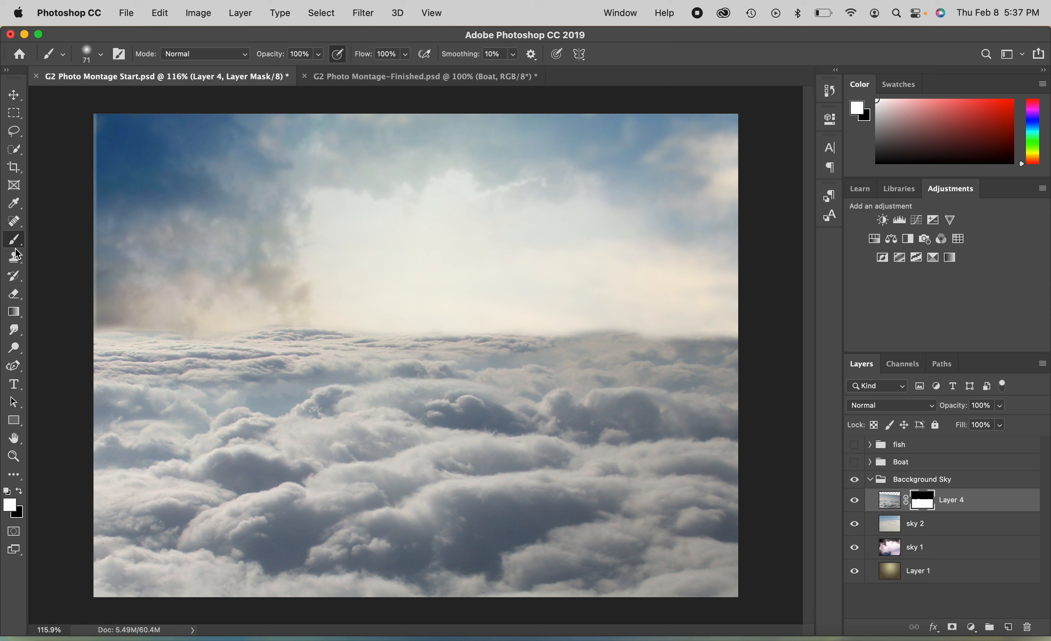
Step: Paint black on Layer 4's mask again to soften the left and right ends of the cloud horizon
click(19, 491)
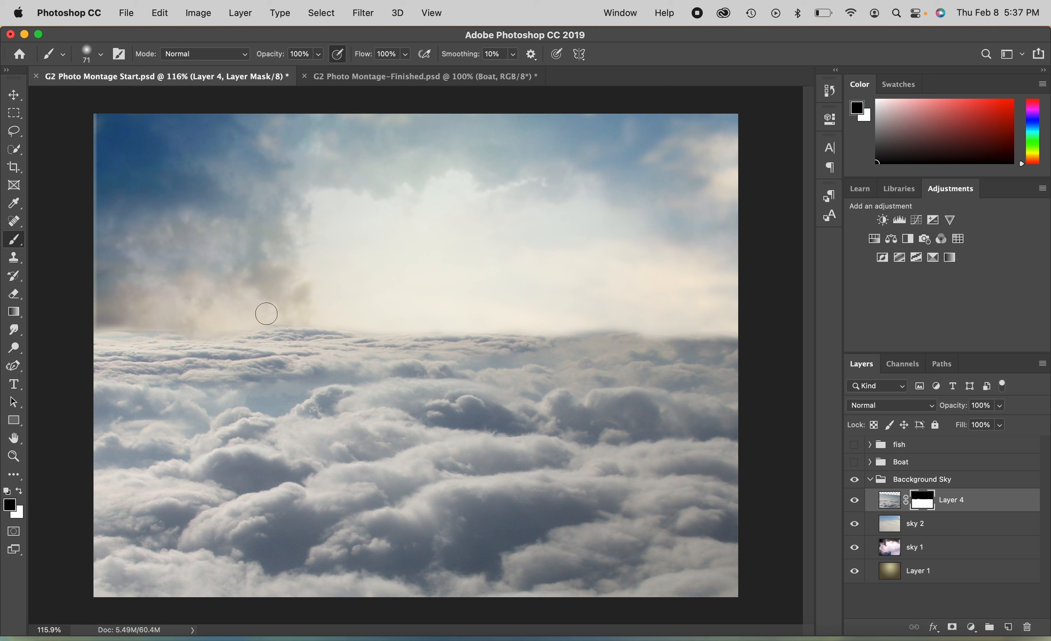
mouse_move(270, 317)
mouse_down()
mouse_move(294, 318)
mouse_move(130, 321)
mouse_up()
drag(702, 327, 753, 328)
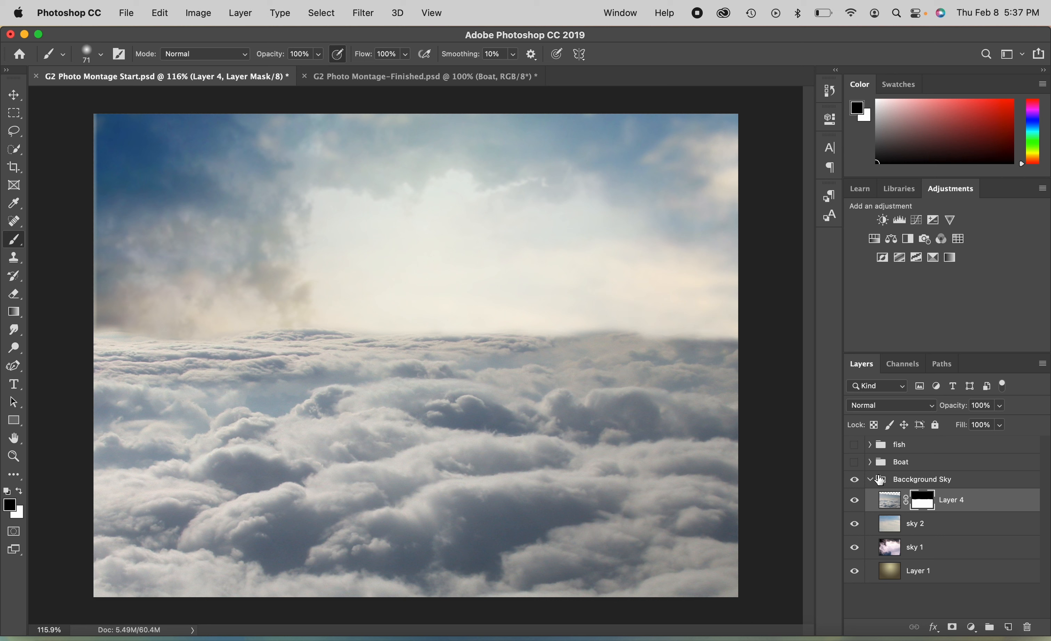
Step: Show the fish and Boat groups again and expand the fish group
click(855, 448)
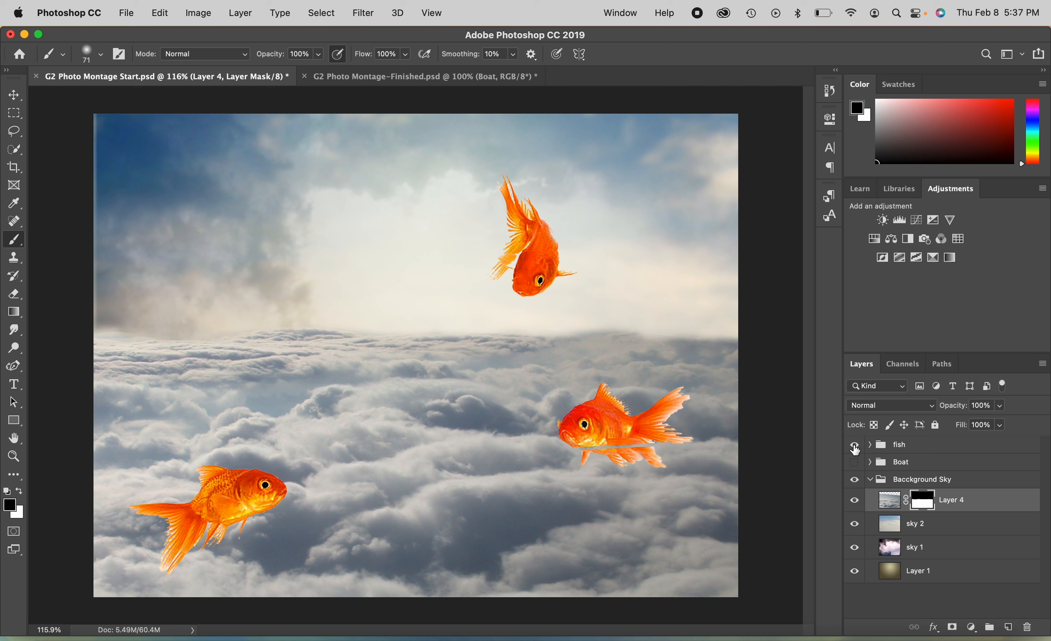
click(854, 464)
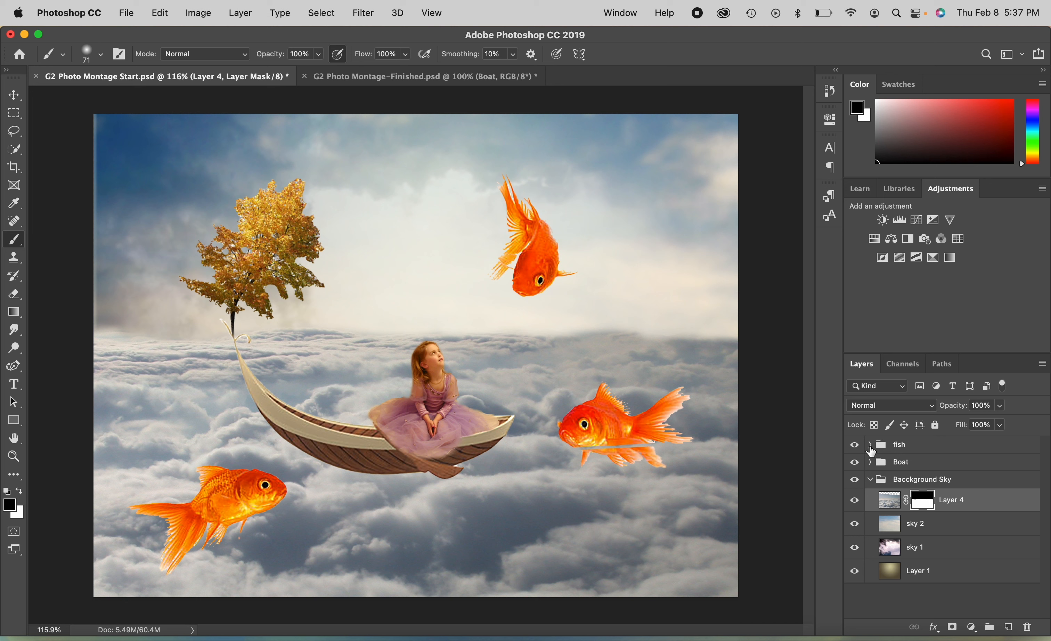
click(871, 444)
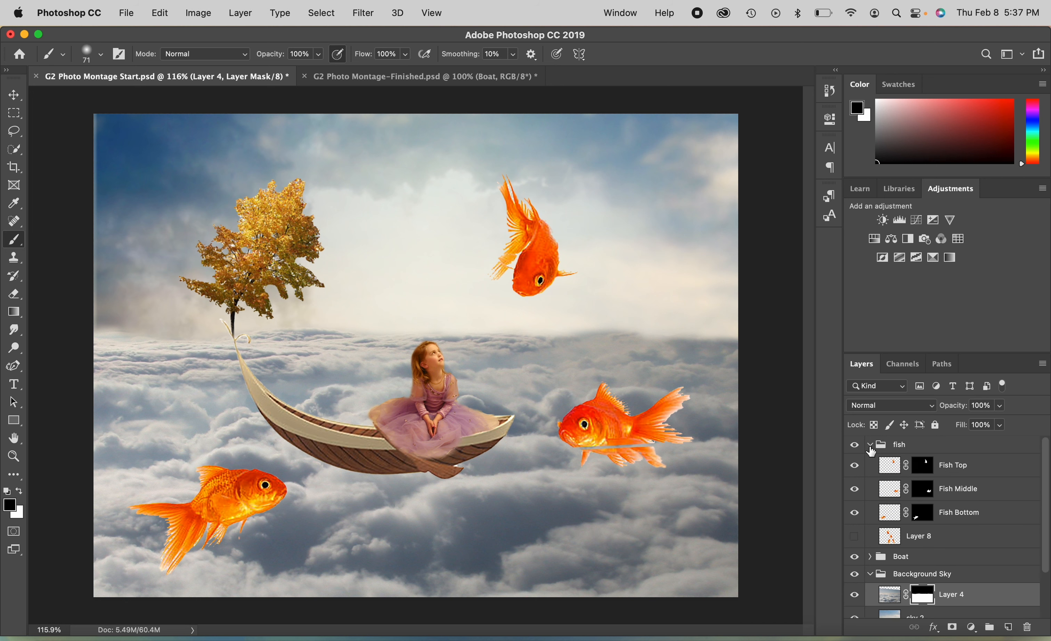
Step: Paint black on the Fish Middle layer mask to hide the fish's lower fins in the clouds
click(923, 466)
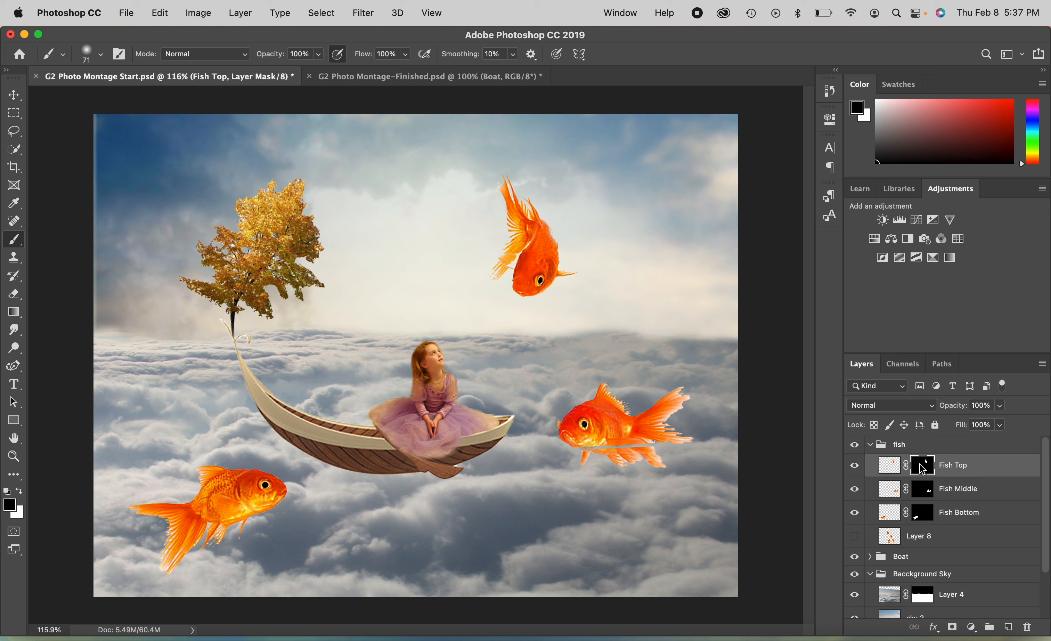
click(922, 489)
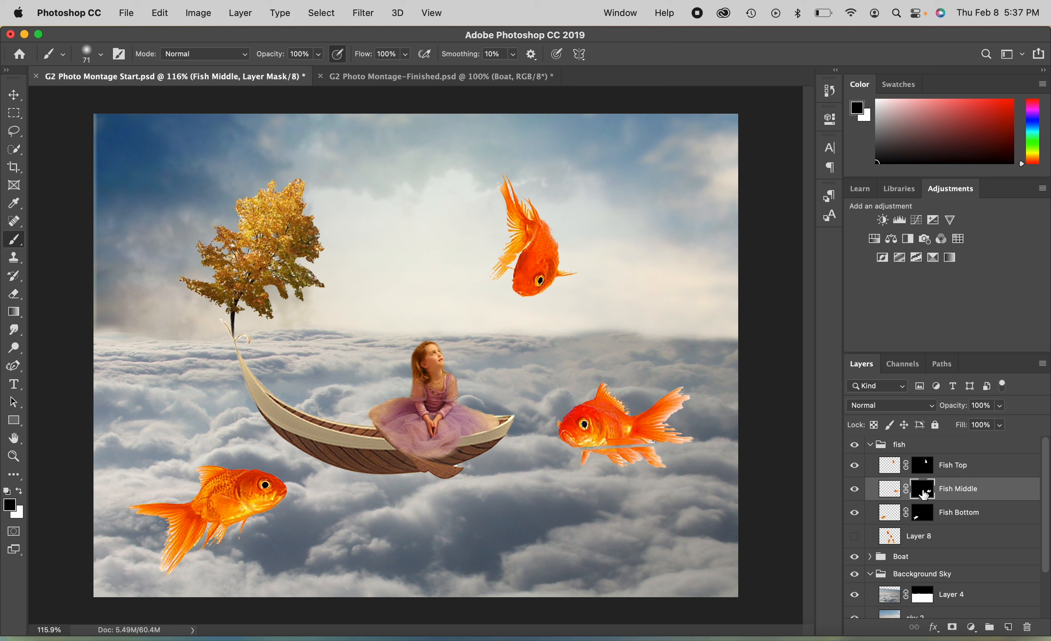
drag(599, 471, 593, 463)
mouse_move(593, 462)
mouse_down()
mouse_move(620, 460)
mouse_move(613, 446)
mouse_move(663, 459)
mouse_up()
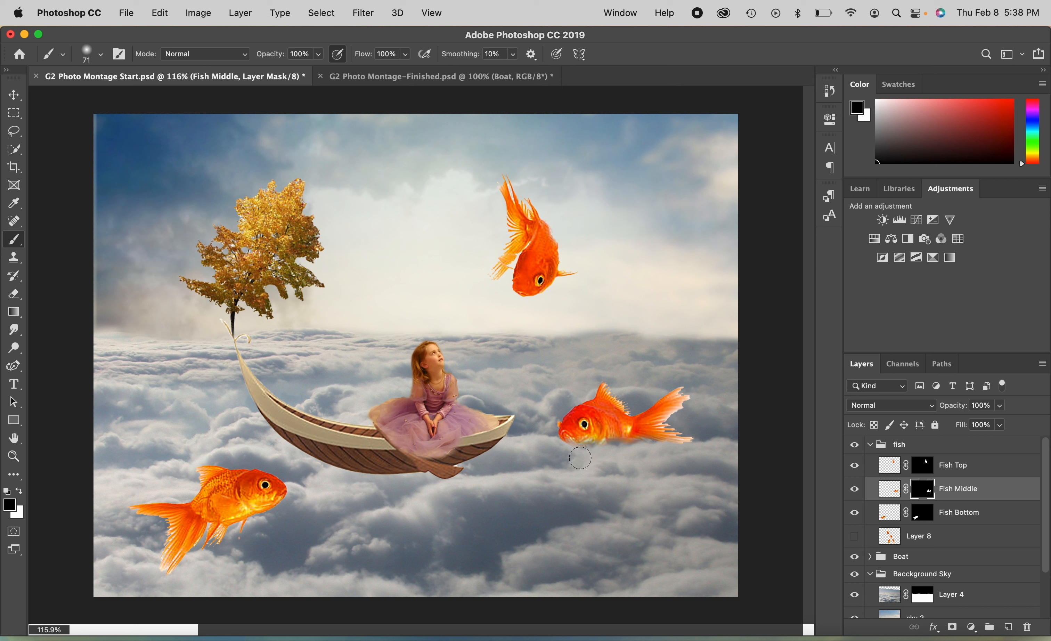
Step: Nudge the Fish Middle layer slightly down and to the right with the Move tool
click(890, 490)
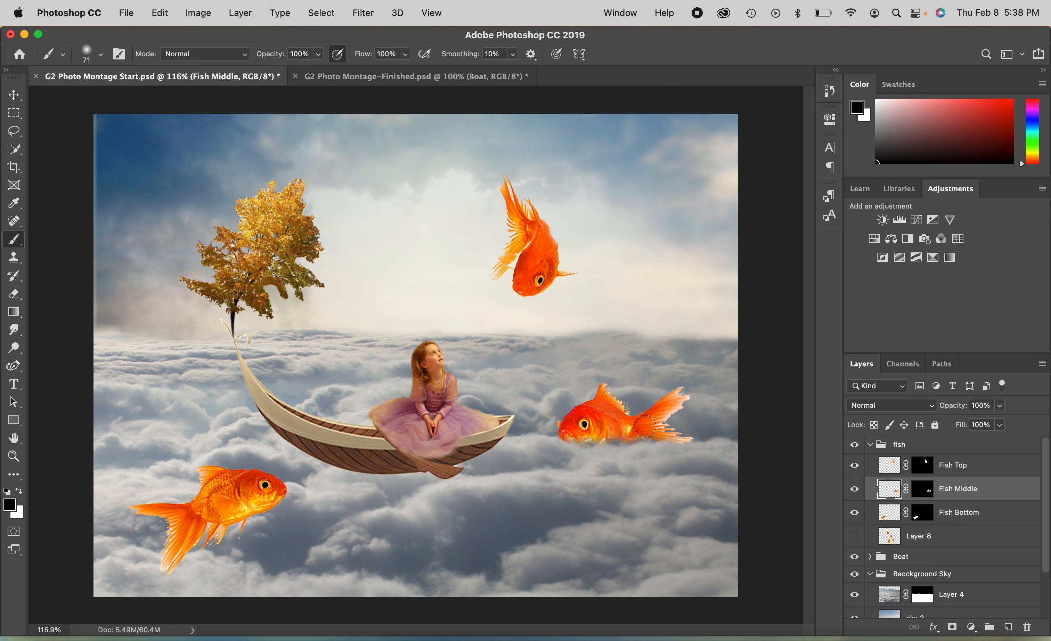
click(13, 95)
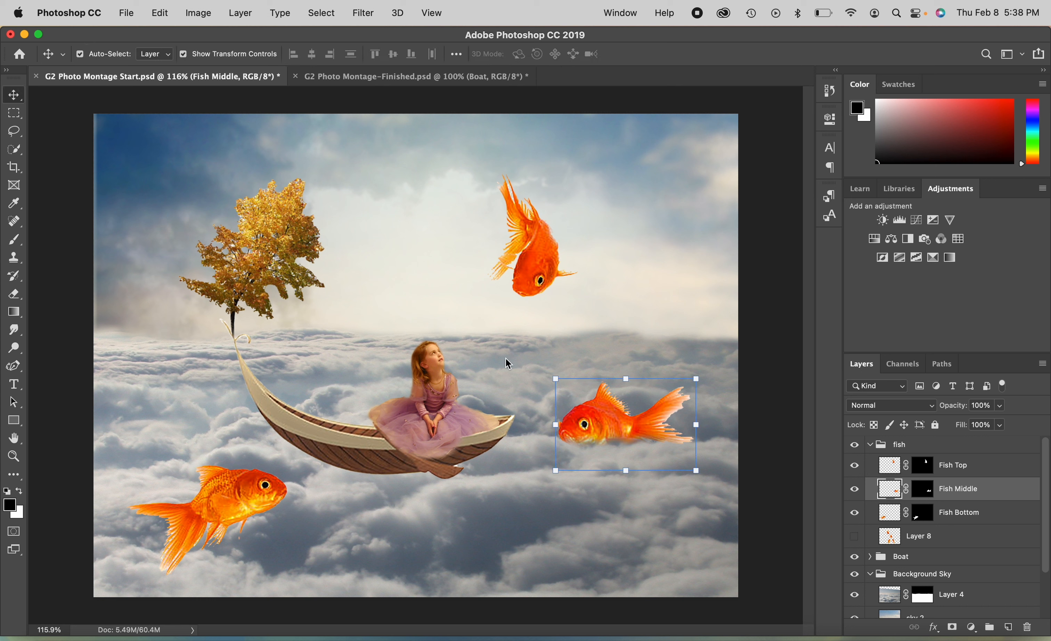
key(Down)
key(Down)
key(Down)
key(Down)
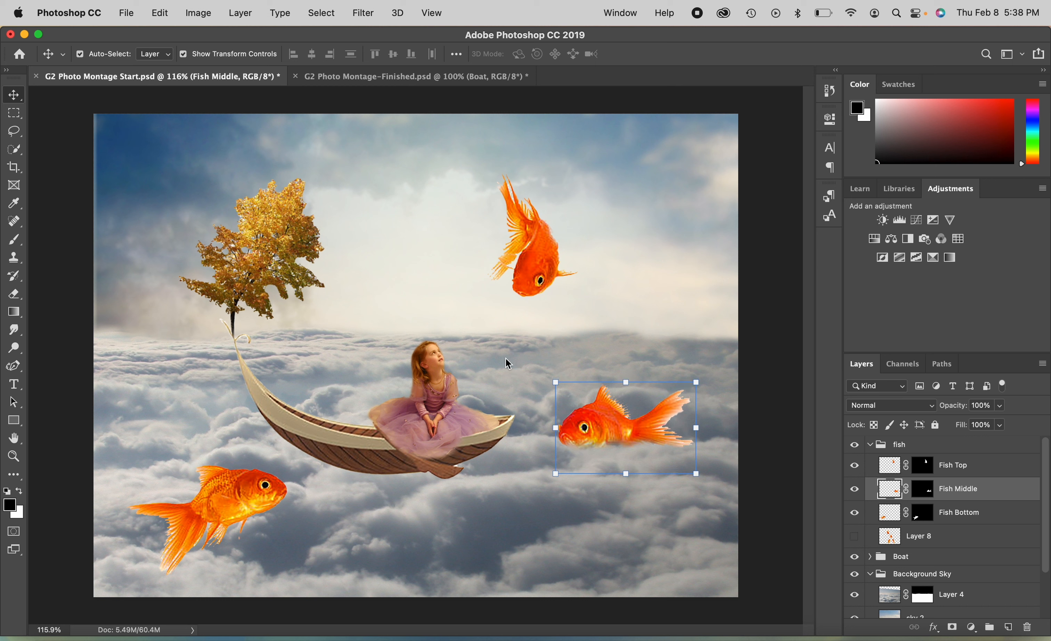
key(Right)
key(Right)
key(Right)
key(Right)
key(Down)
key(Down)
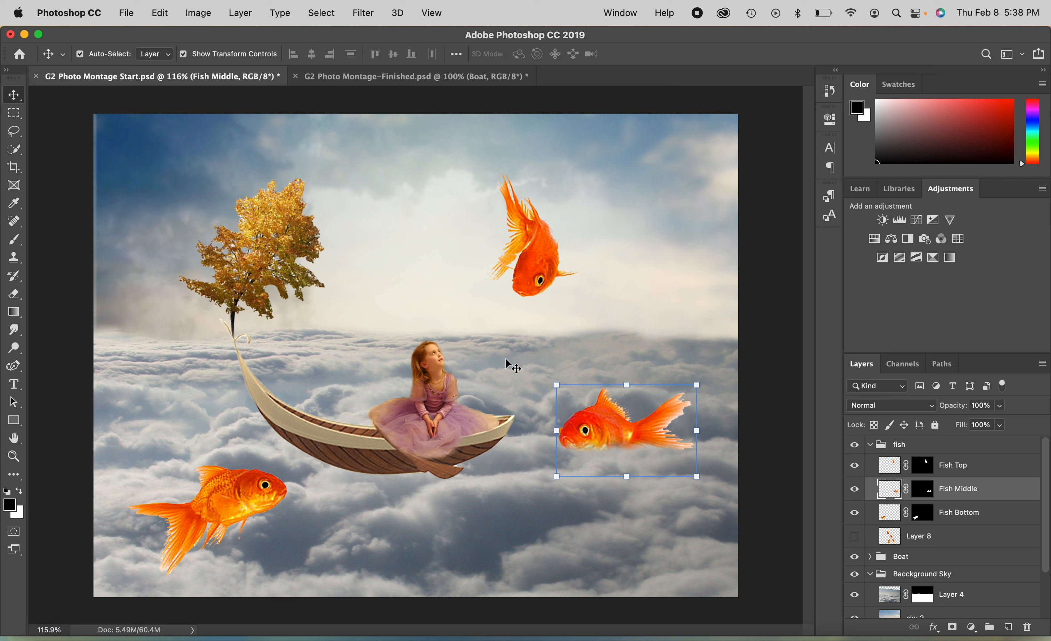
key(Right)
key(Right)
key(Right)
key(Right)
key(Right)
key(Right)
key(Right)
key(Down)
key(Down)
key(Down)
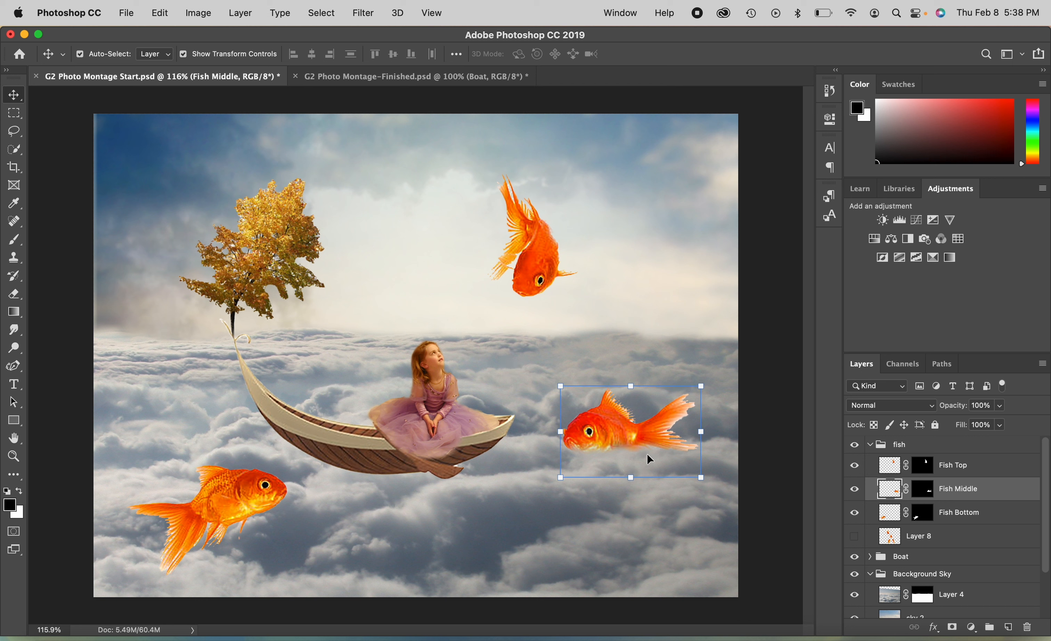
Step: Brush along the fish's lower edge on the Fish Middle mask to blend it into the clouds, and set the foreground to white
click(924, 492)
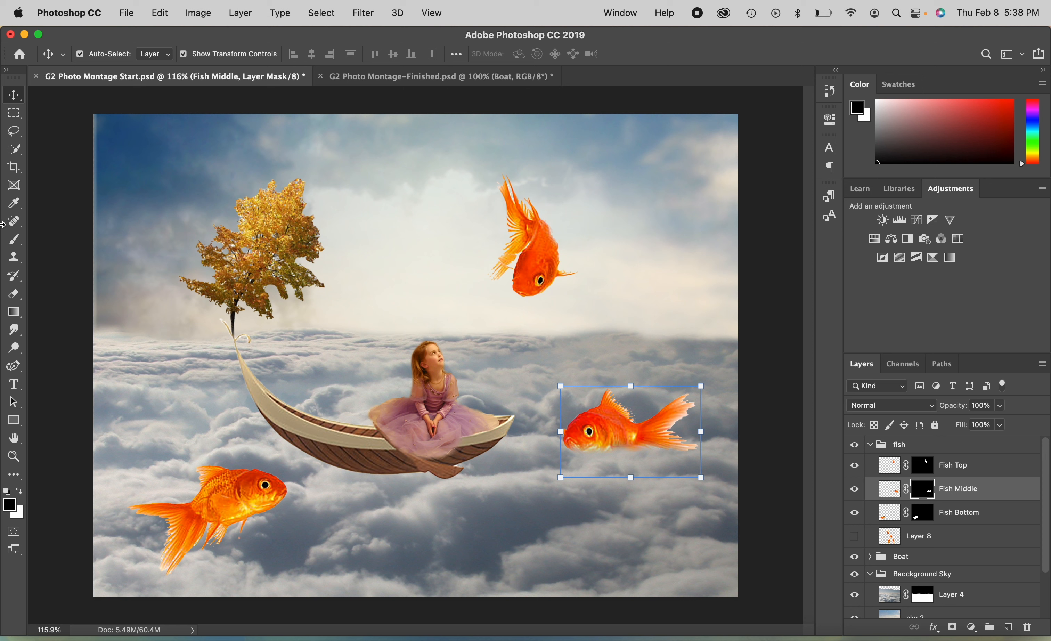
click(16, 246)
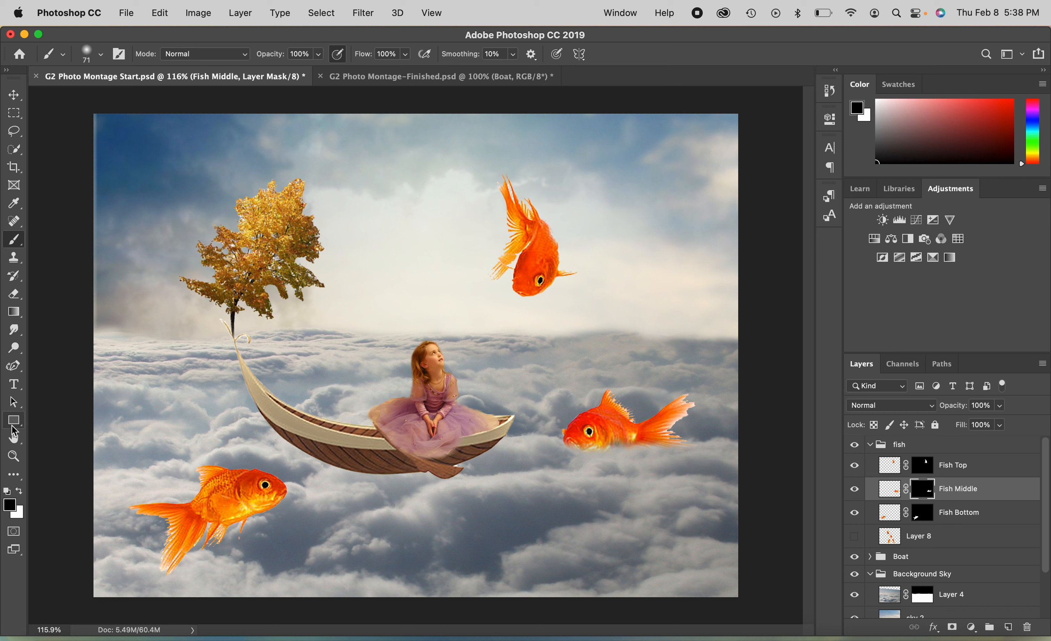
click(20, 491)
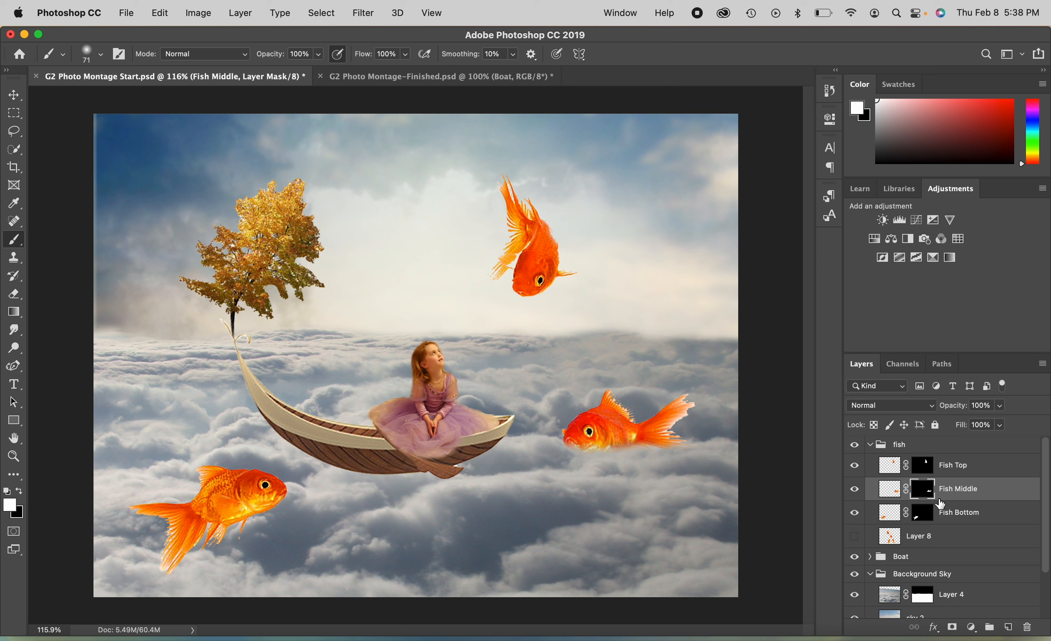
Step: Paint black on the Fish Bottom layer mask to hide the fish's lower fins and tail tip in the clouds
click(921, 516)
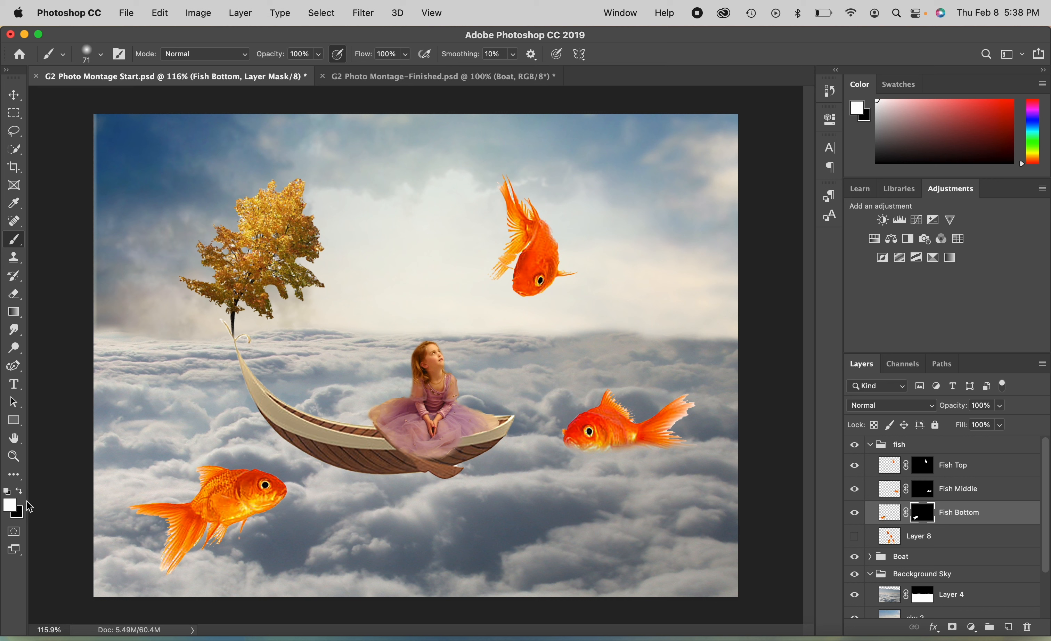
click(19, 492)
mouse_move(171, 565)
mouse_down()
mouse_move(204, 549)
mouse_move(161, 554)
mouse_move(204, 536)
mouse_move(231, 540)
mouse_move(204, 533)
mouse_move(267, 513)
mouse_up()
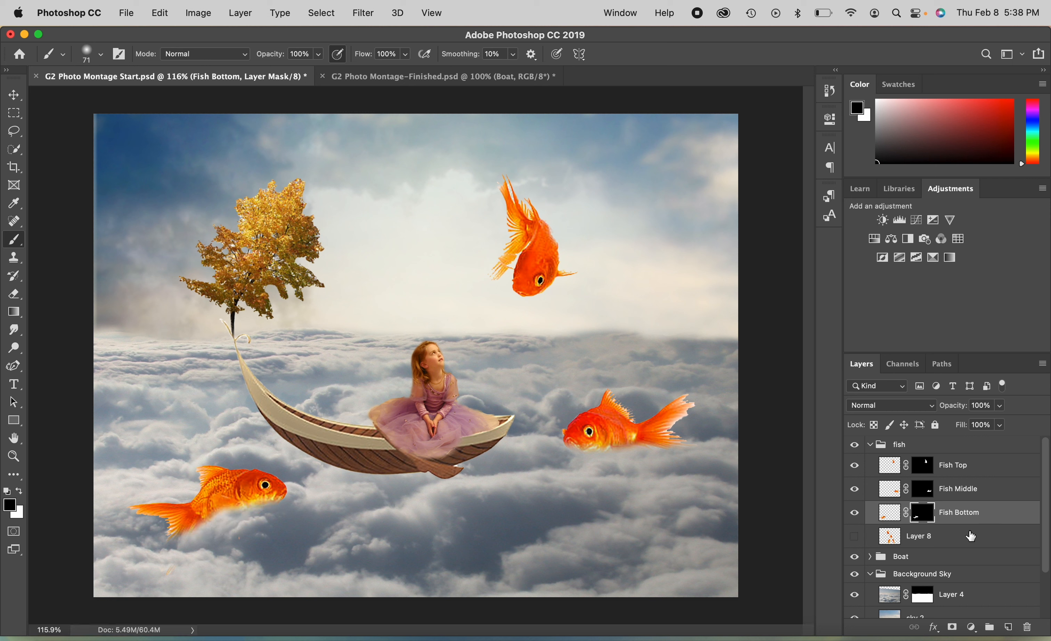
Step: Nudge the Fish Bottom layer slightly up and to the right with the Move tool
click(888, 516)
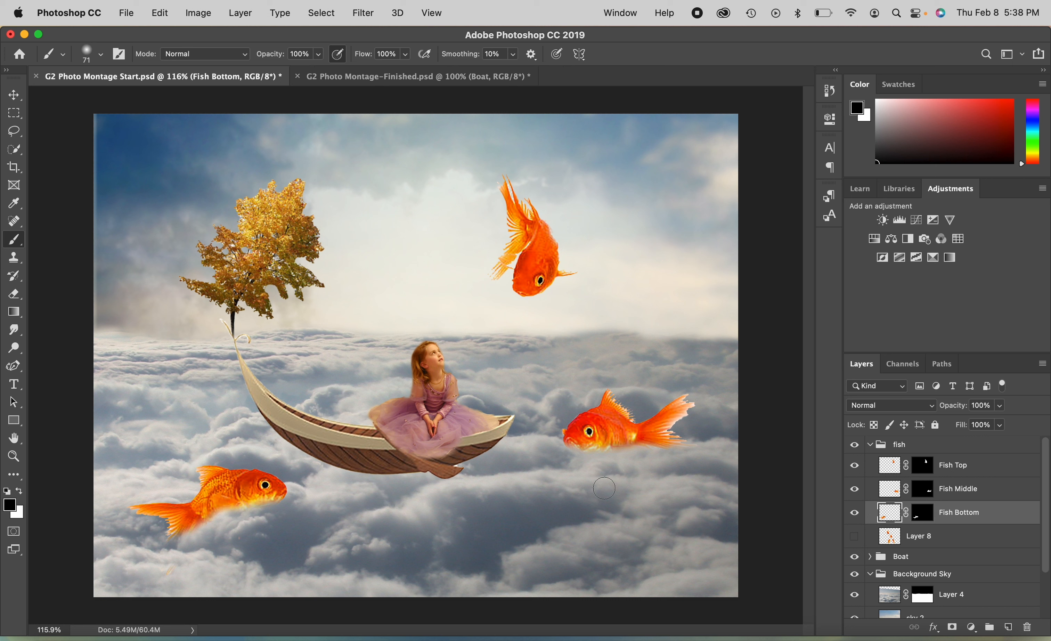
click(15, 95)
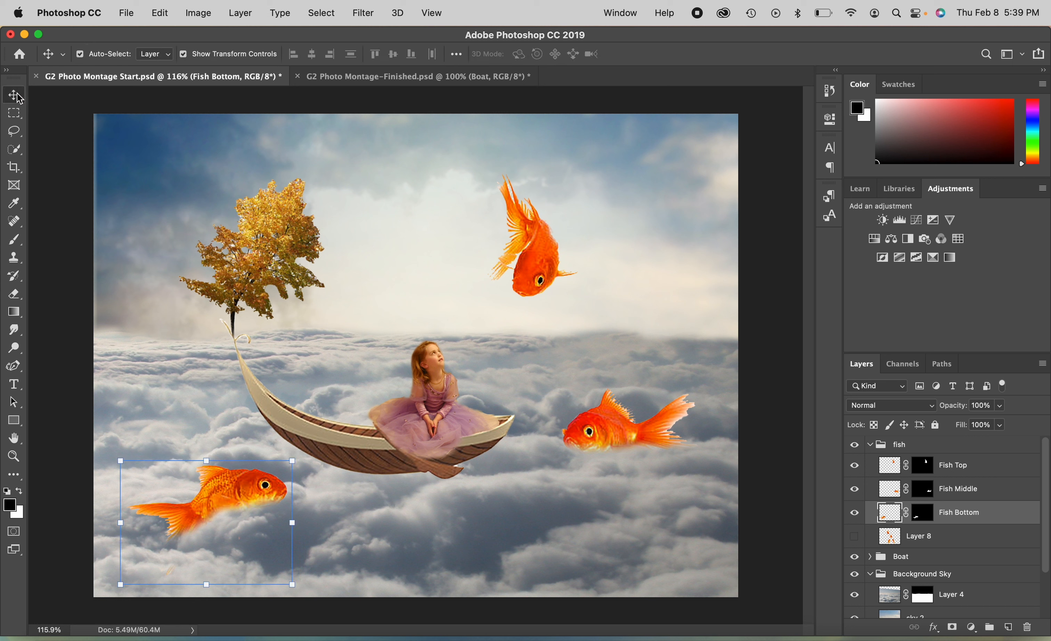
drag(249, 503, 262, 494)
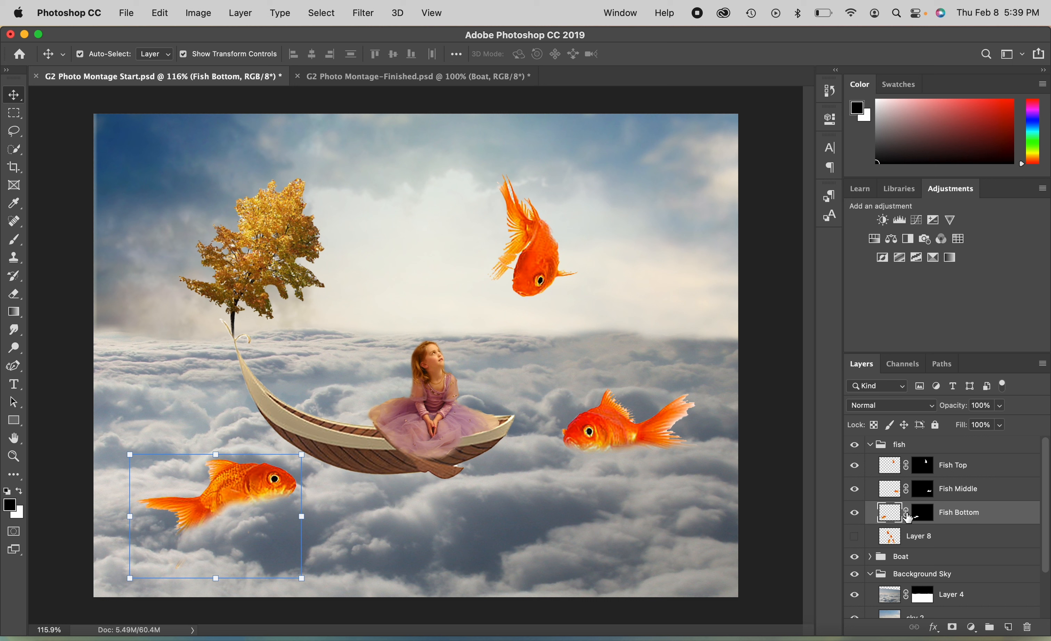
Step: Paint white with the Brush on the Fish Bottom layer mask to reveal parts of the lower tail and belly fins
click(922, 513)
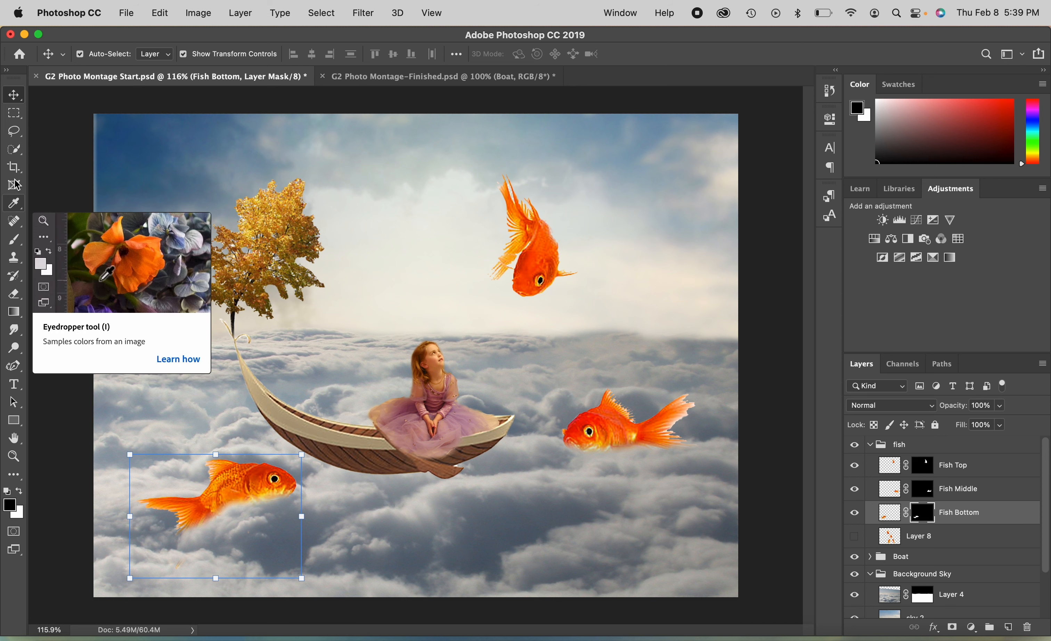
click(15, 239)
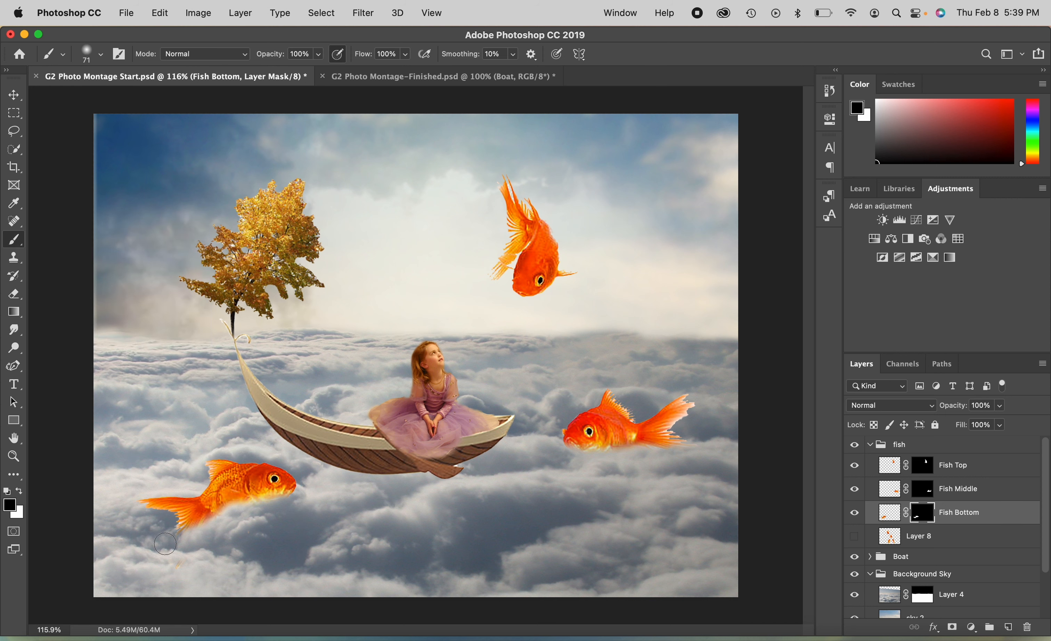
click(20, 491)
drag(171, 540, 163, 540)
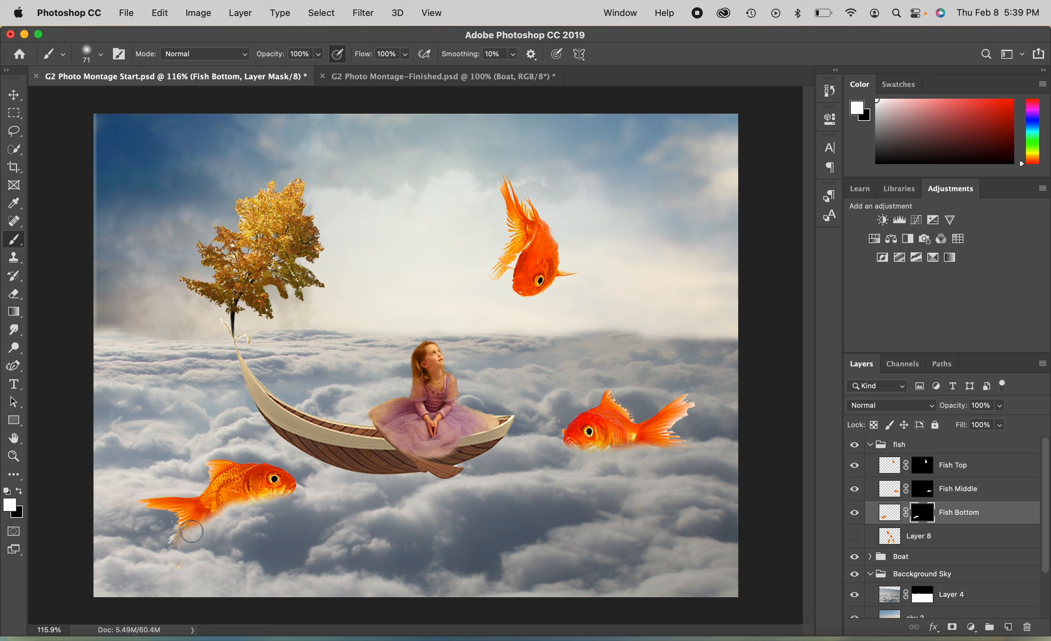
click(268, 510)
Step: Paint black on the Fish Bottom mask along the belly and lower tail to fade them back into the clouds
click(18, 490)
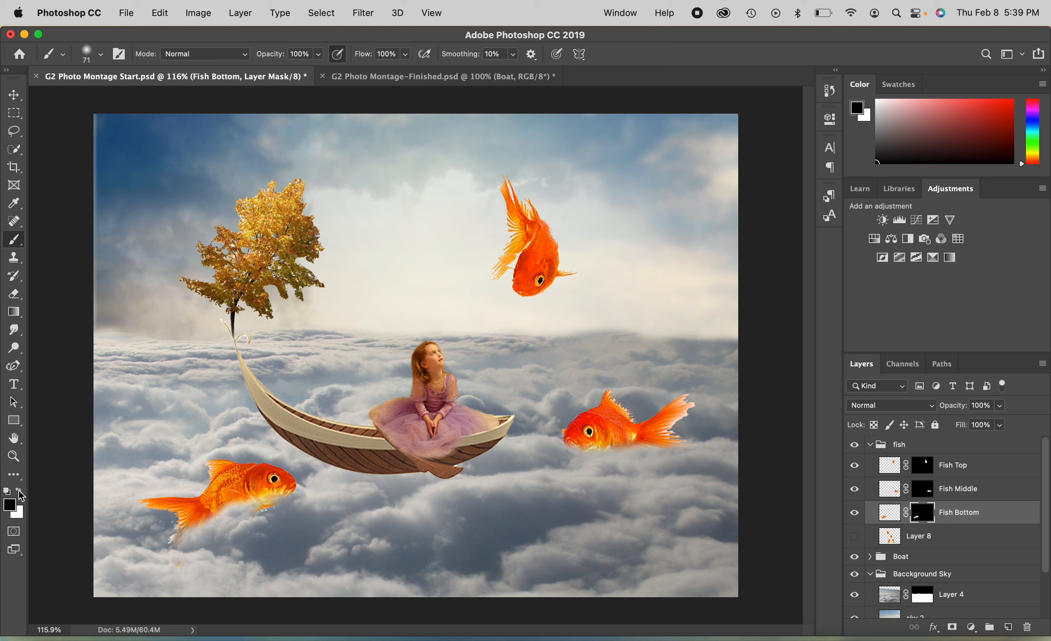
mouse_move(259, 516)
mouse_down()
mouse_move(276, 515)
mouse_move(234, 526)
mouse_up()
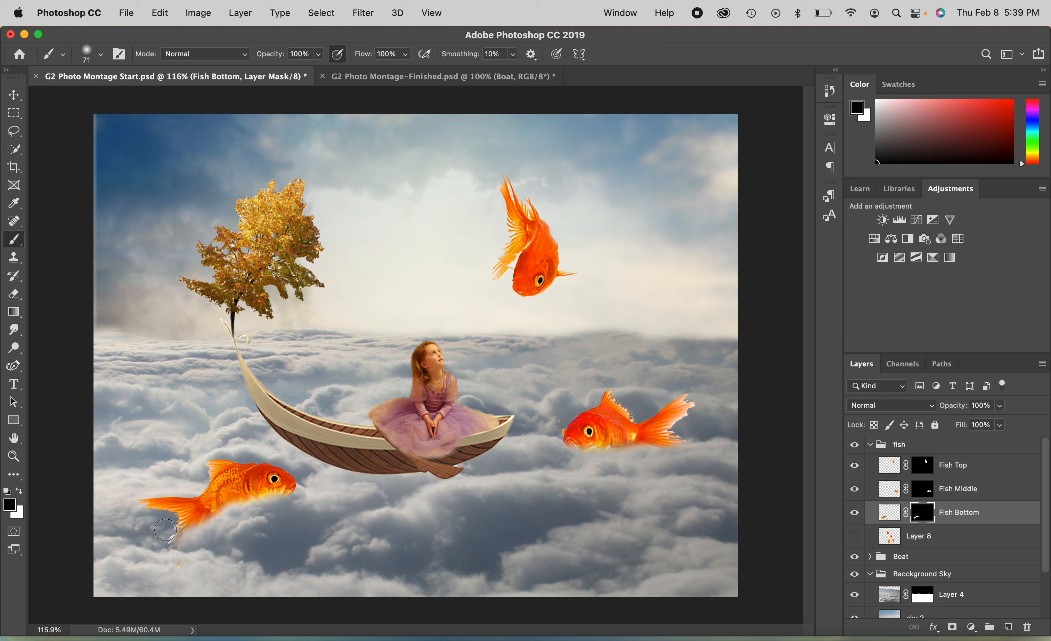
drag(165, 530, 165, 530)
click(15, 98)
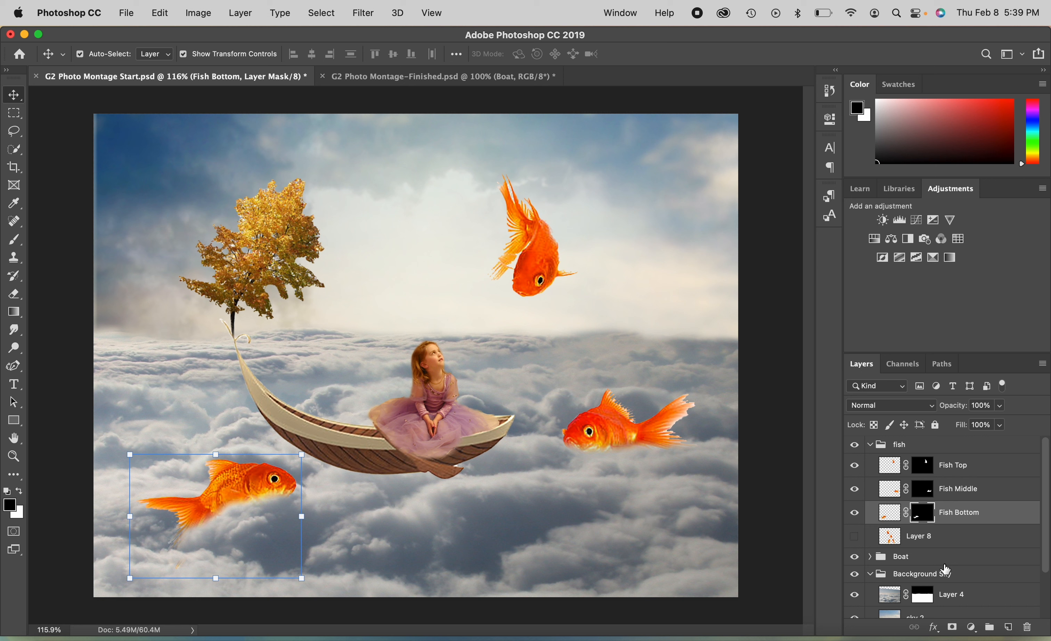
Step: Paint black on the boat layer mask along the underside of the hull to sink the boat into the clouds
scroll(928, 561, down, 3)
click(870, 521)
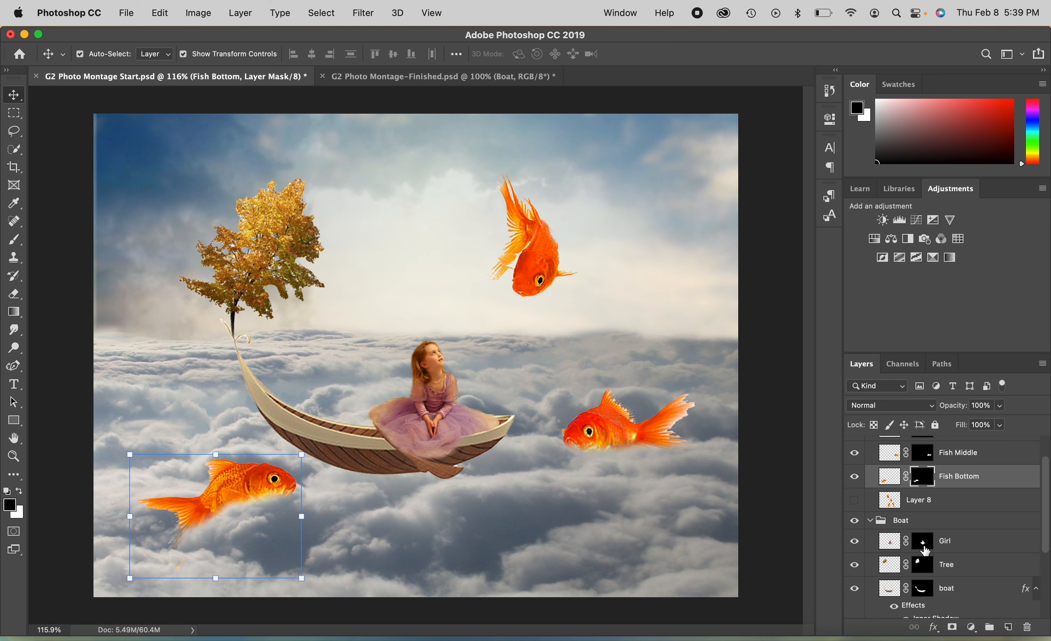
scroll(911, 558, down, 3)
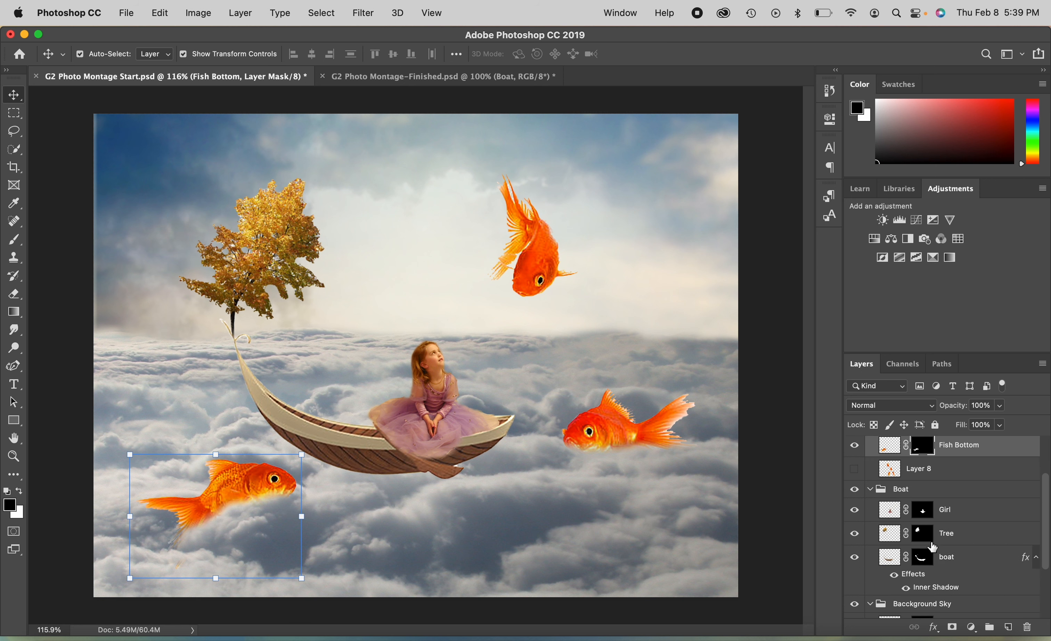
click(924, 557)
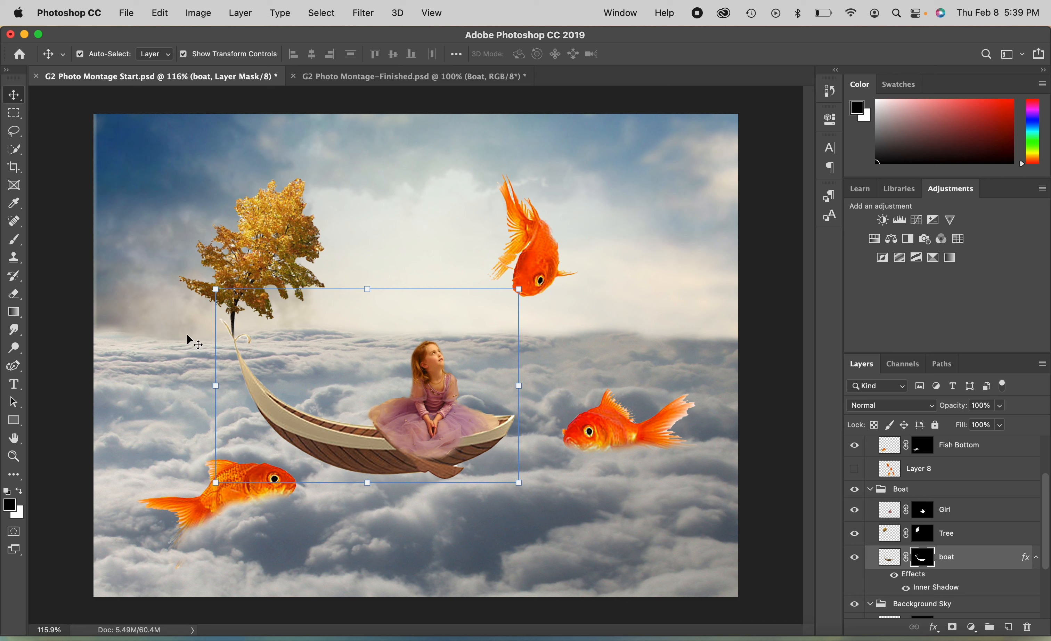
click(14, 239)
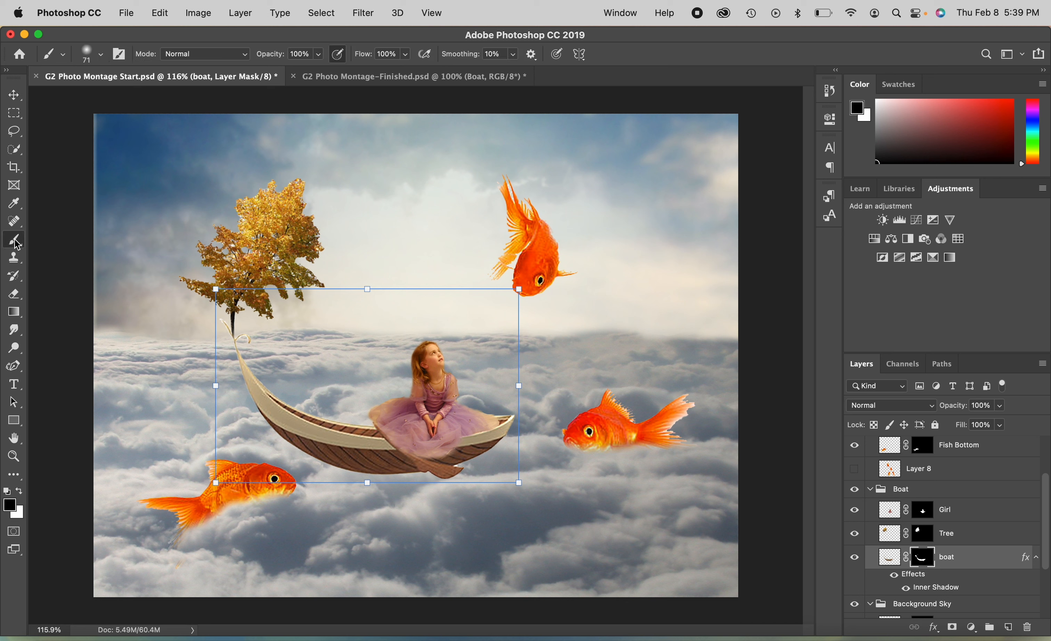
click(368, 475)
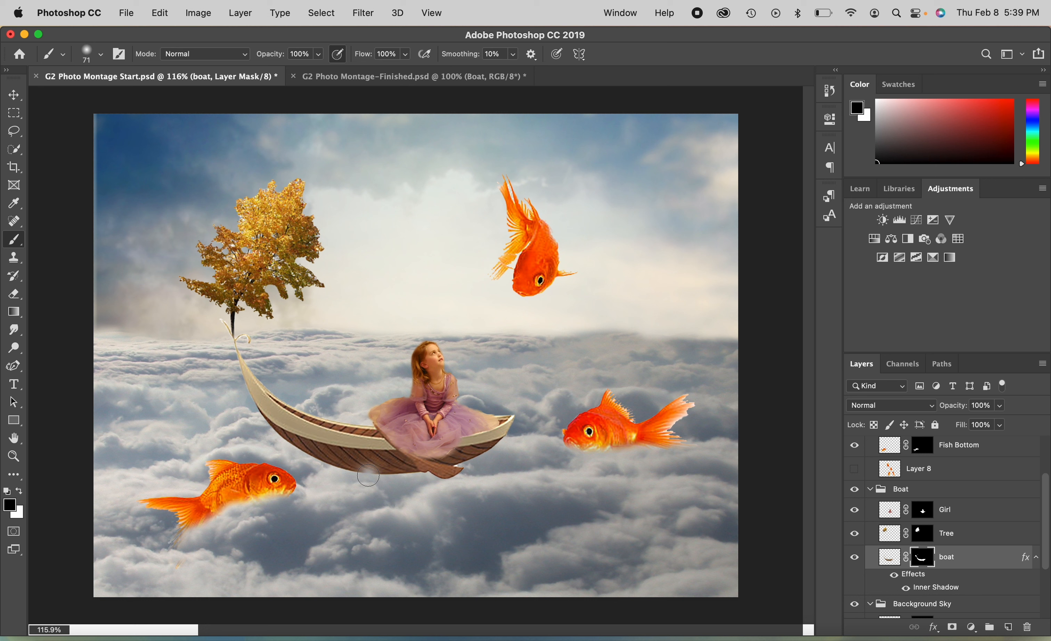
click(337, 474)
click(343, 473)
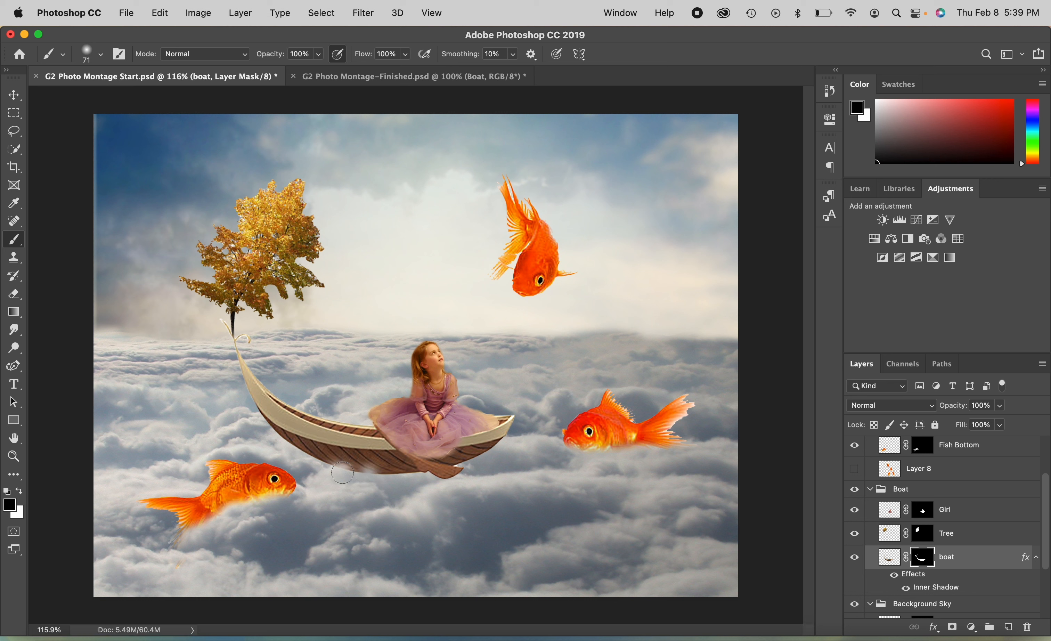
mouse_move(346, 466)
mouse_down()
mouse_move(427, 481)
mouse_move(461, 470)
mouse_move(401, 482)
mouse_move(422, 482)
mouse_move(479, 464)
mouse_move(432, 481)
mouse_move(352, 486)
mouse_move(303, 460)
mouse_move(345, 469)
mouse_up()
click(347, 471)
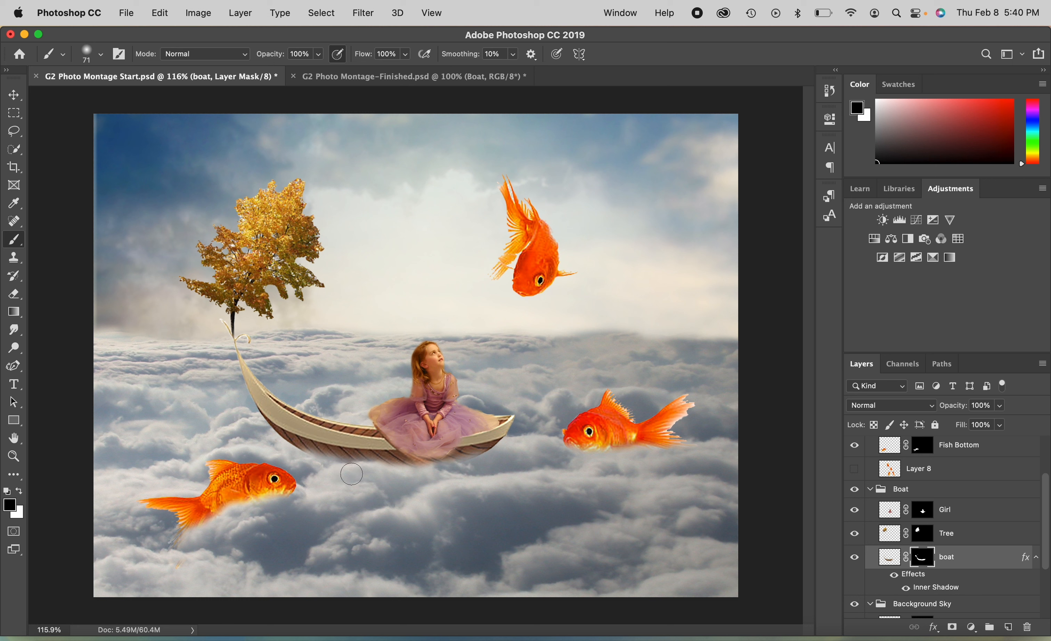
Step: Refine the boat mask near the hull's front end, painting black beneath it and white to restore the hull edge
mouse_move(498, 457)
mouse_down()
mouse_move(511, 446)
mouse_move(481, 460)
mouse_up()
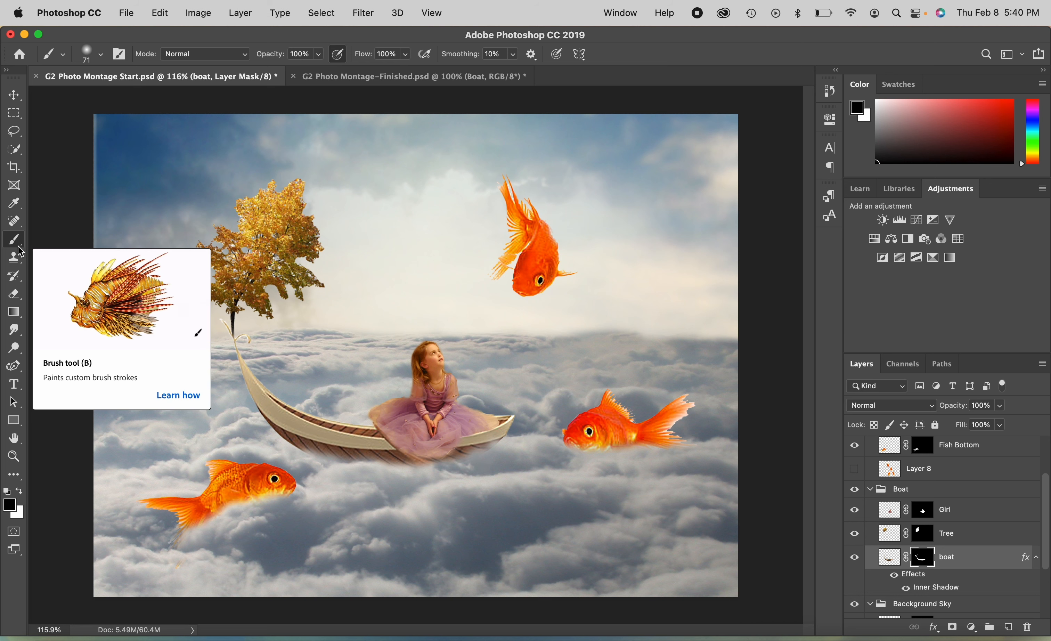
click(20, 491)
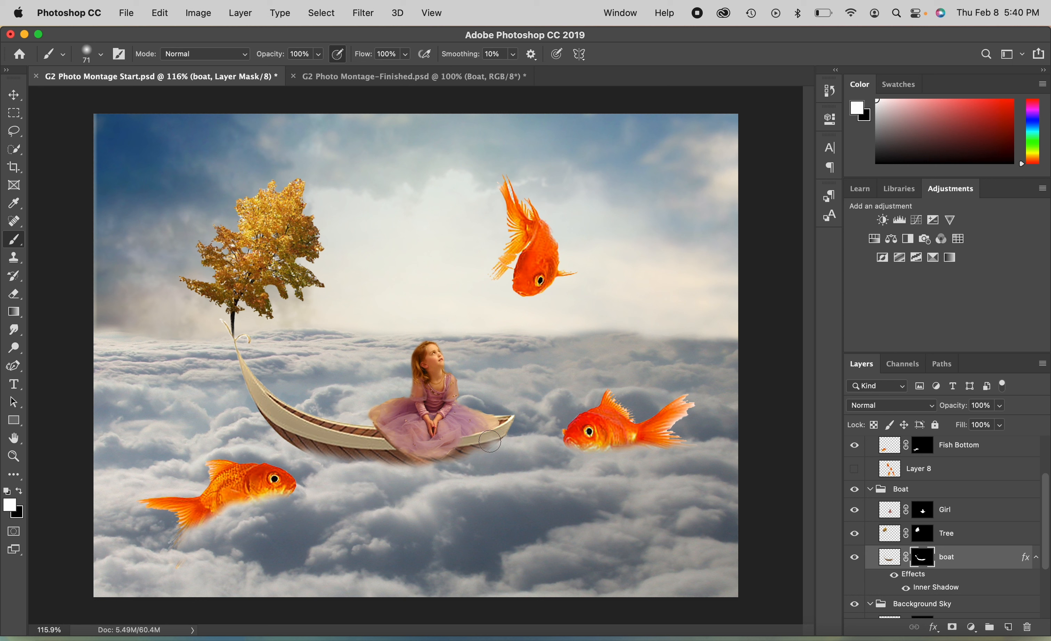
drag(490, 441, 472, 439)
Step: Collapse and hide the Boat and fish groups so only the Bacckground Sky group shows
click(871, 490)
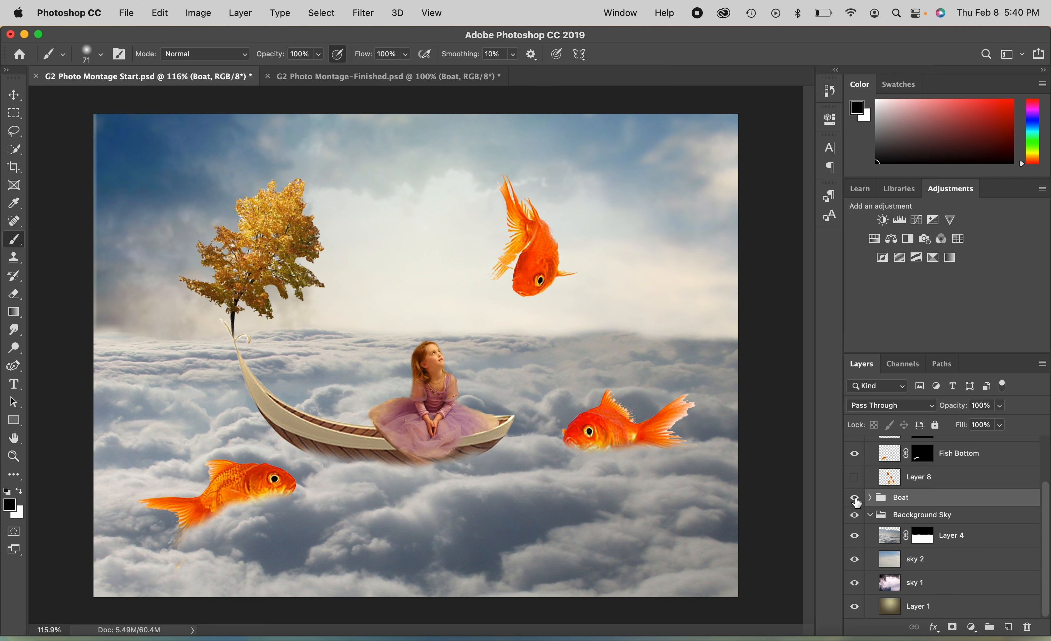
click(856, 500)
scroll(857, 502, up, 3)
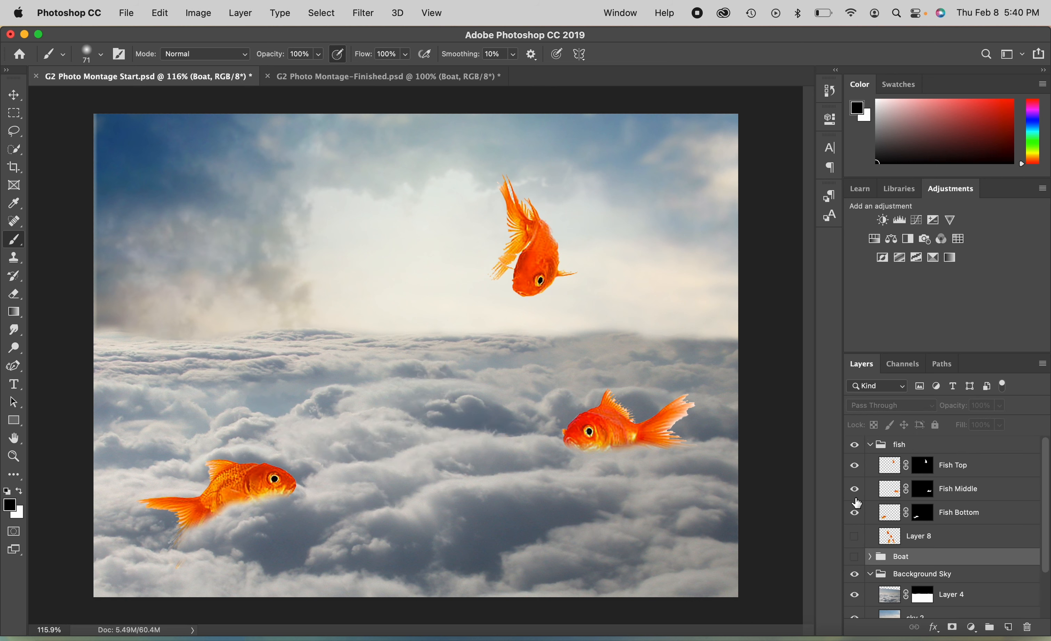
click(870, 444)
click(855, 445)
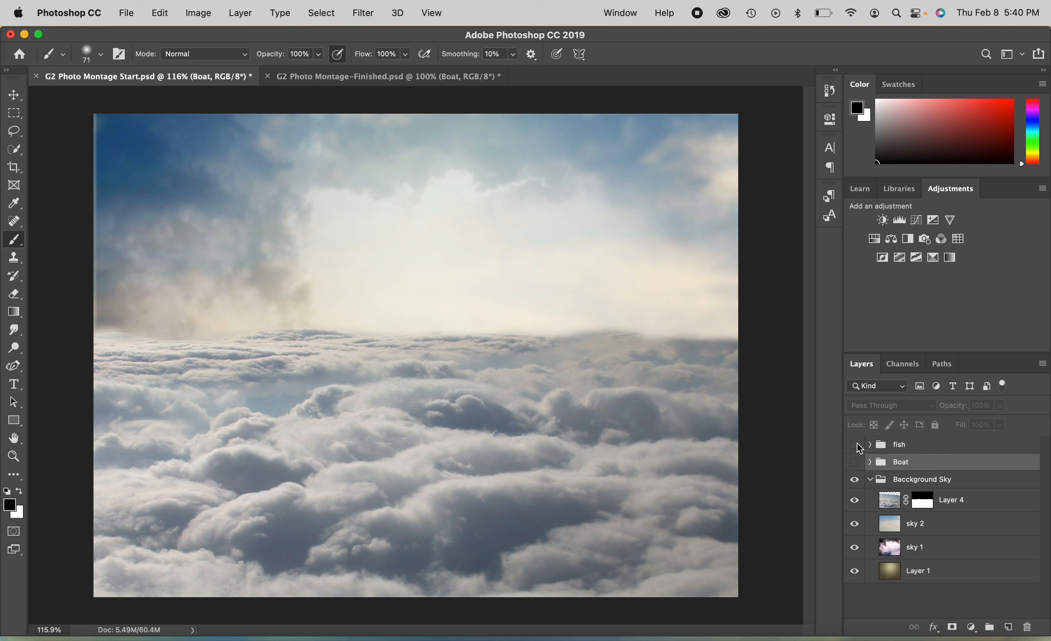
click(699, 16)
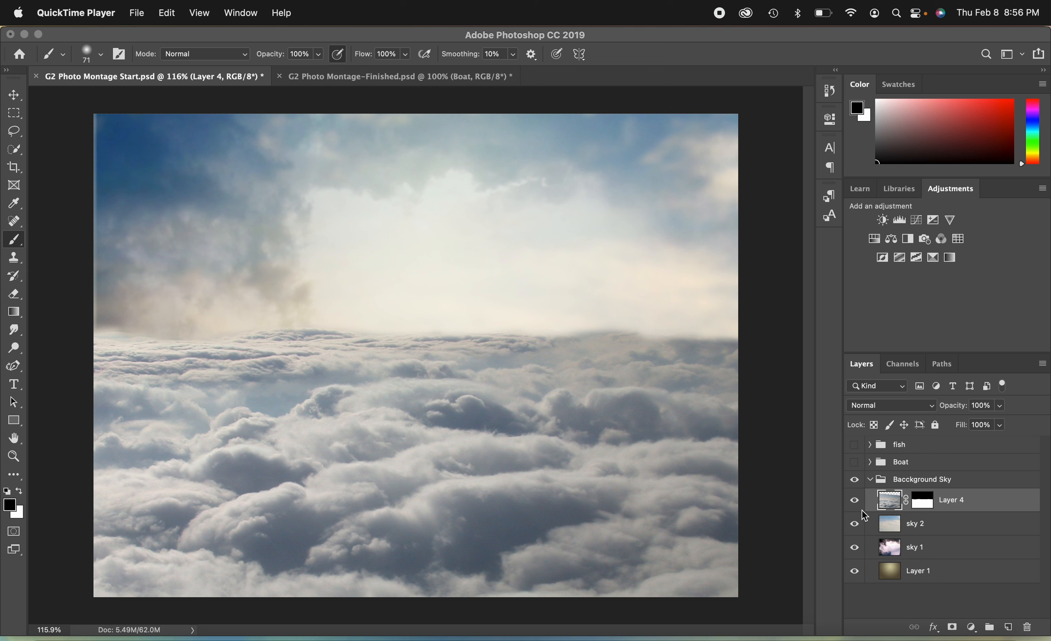
Step: In G2 Photo Montage-Finished.psd, toggle the visibility of Layer 1, sky 1, Curves 1 and sky 2 to examine the sky's build-up
click(387, 80)
click(387, 80)
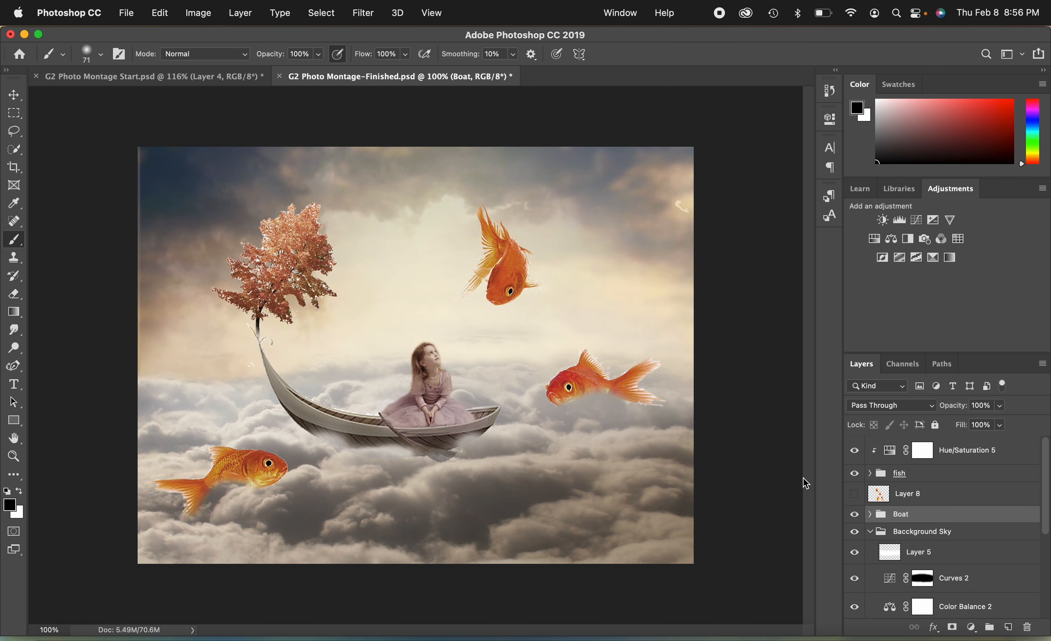
scroll(911, 569, down, 5)
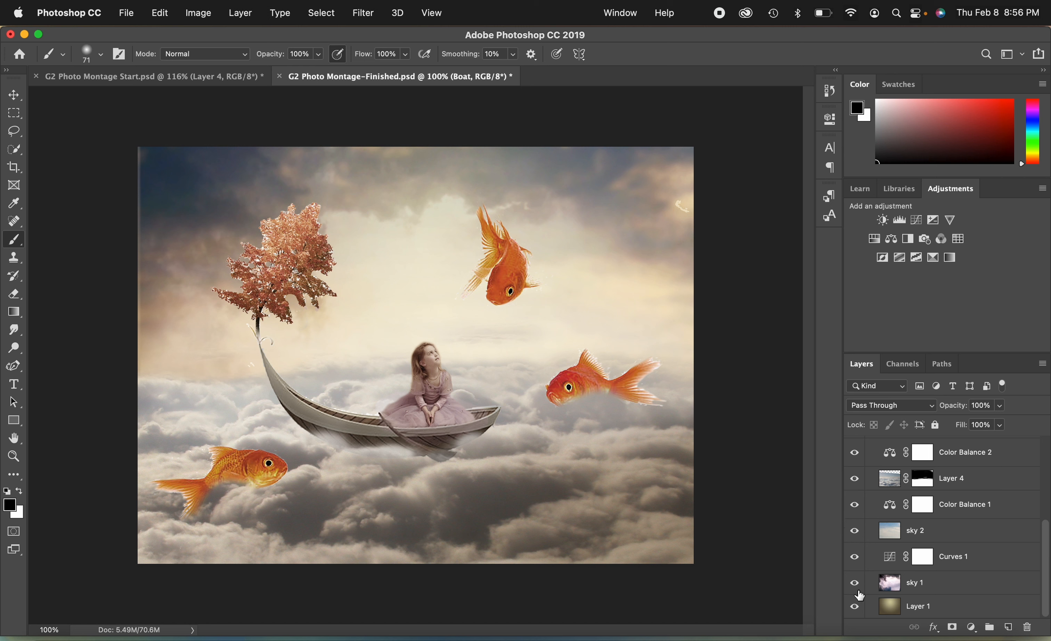
click(855, 608)
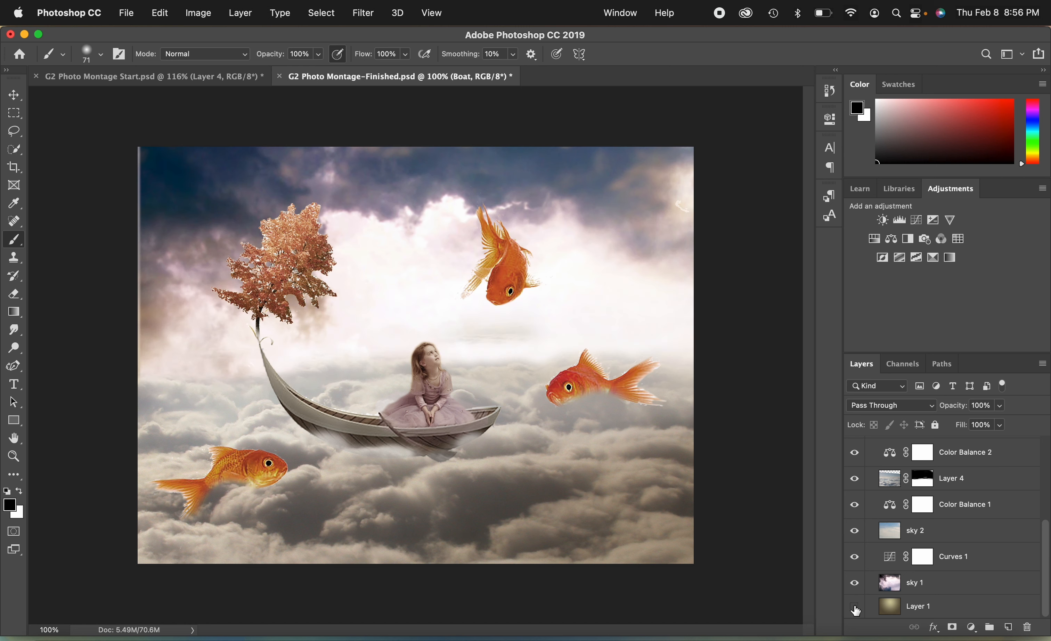
click(855, 584)
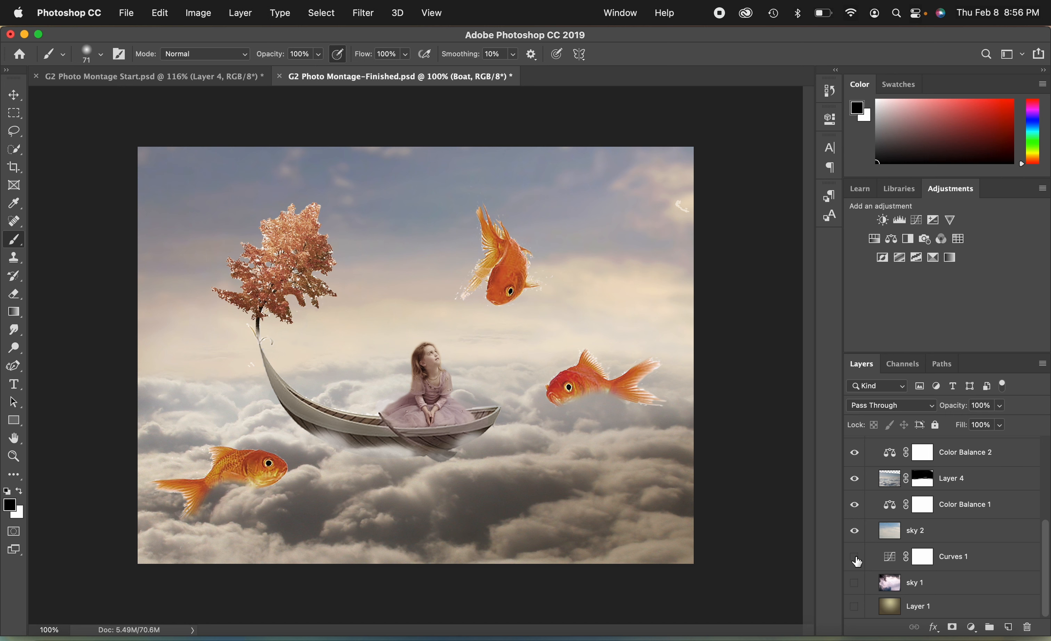
click(855, 531)
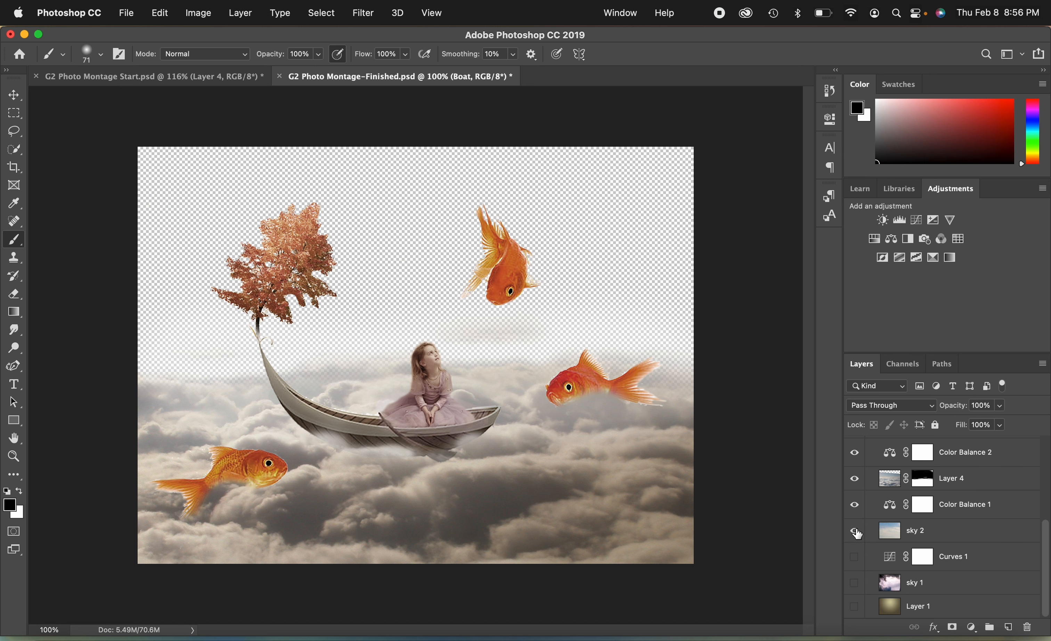
click(855, 532)
click(855, 557)
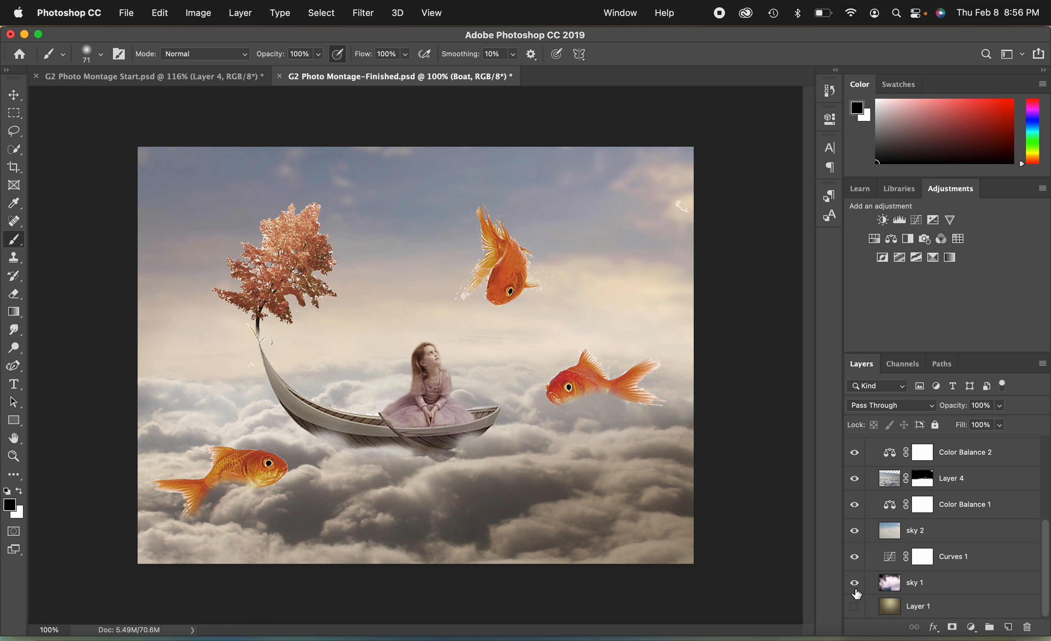
click(854, 606)
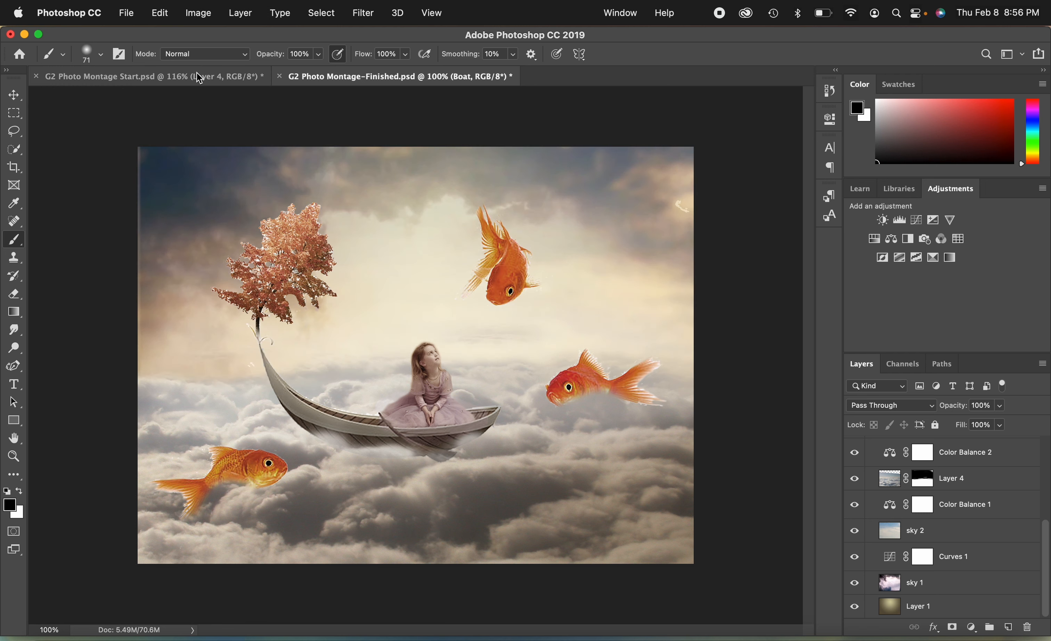
Step: In G2 Photo Montage Start.psd, toggle the visibility of Layer 1, sky 1 and sky 2 in turn to examine each layer's contribution
click(199, 78)
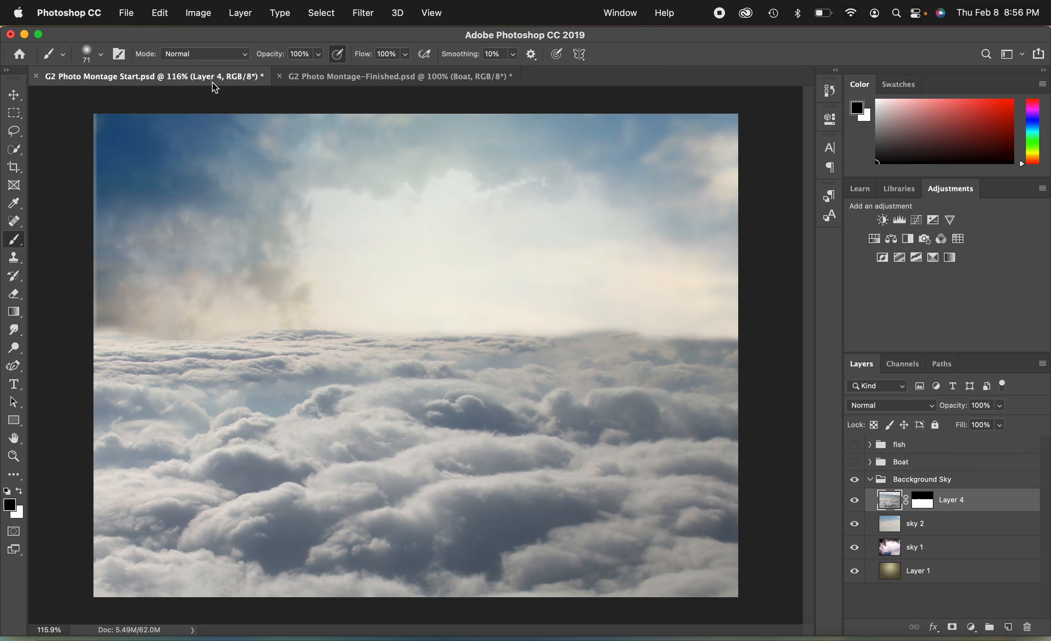
click(856, 575)
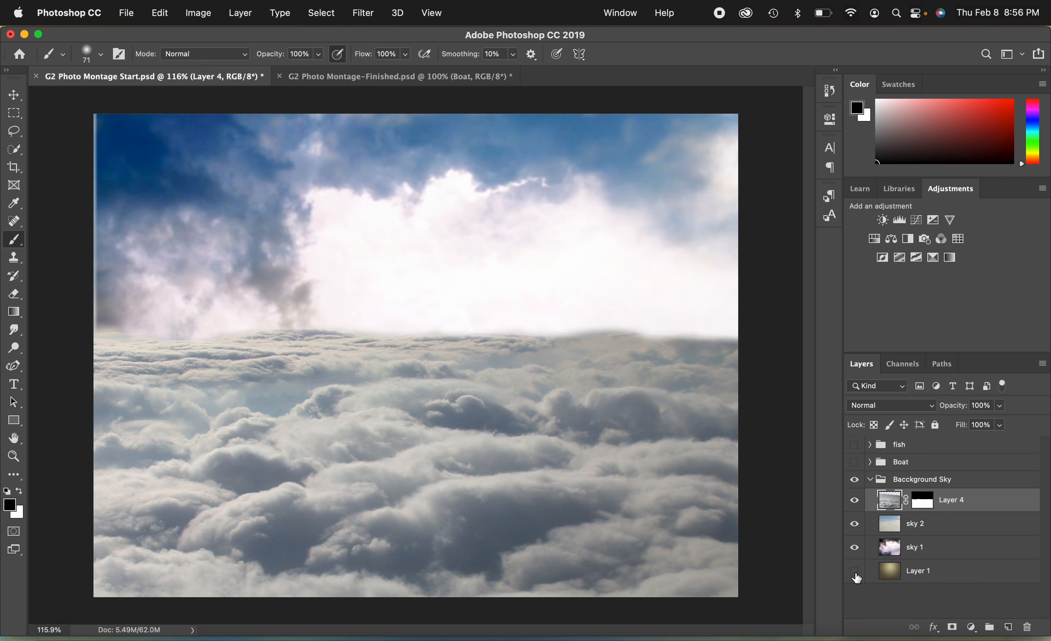
click(856, 573)
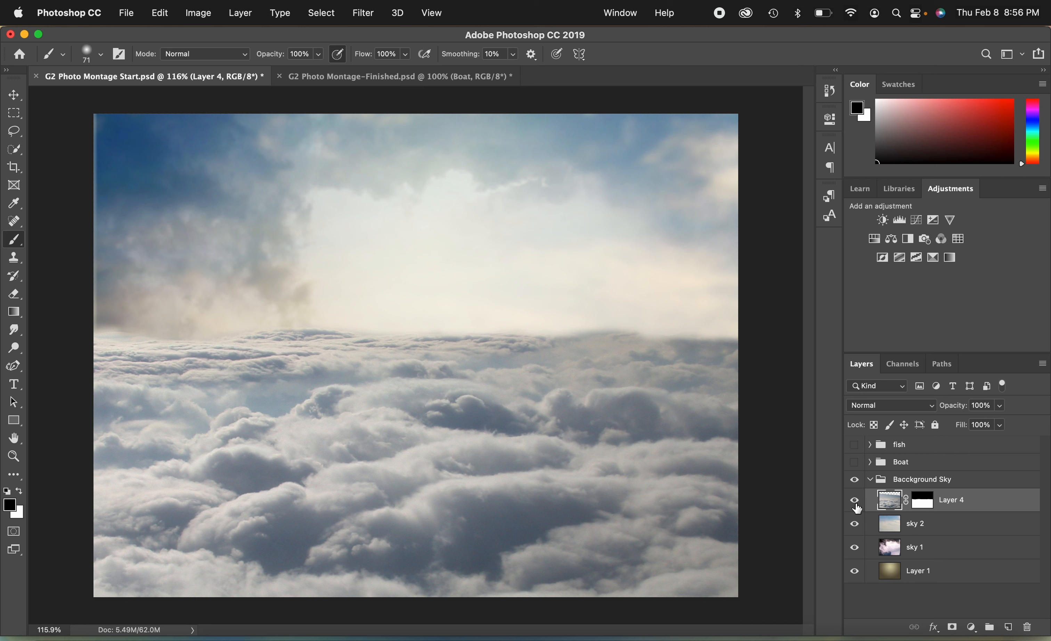
click(855, 548)
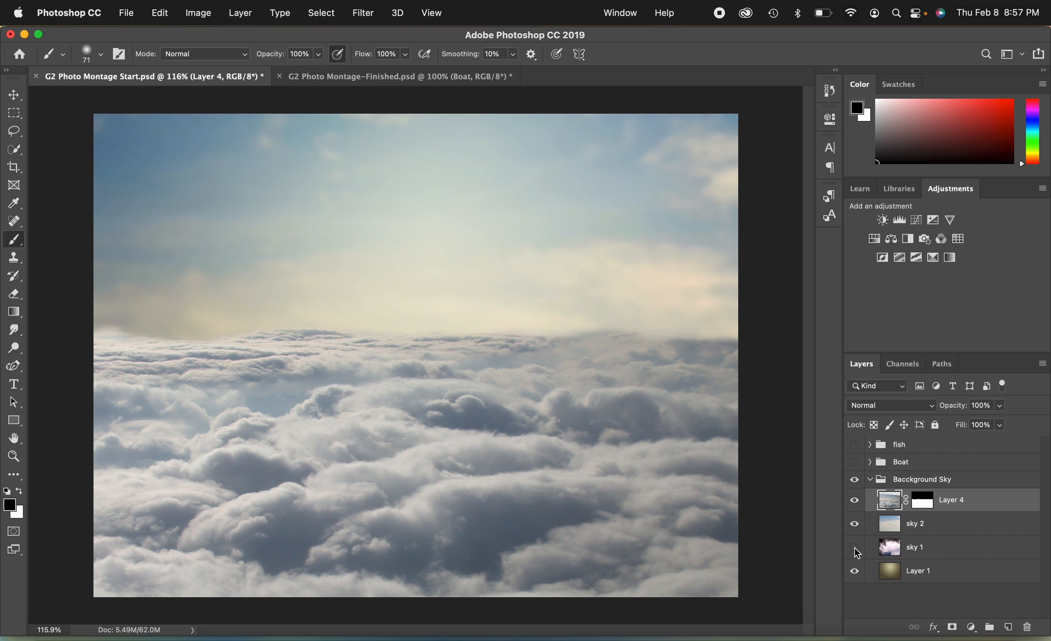
click(855, 548)
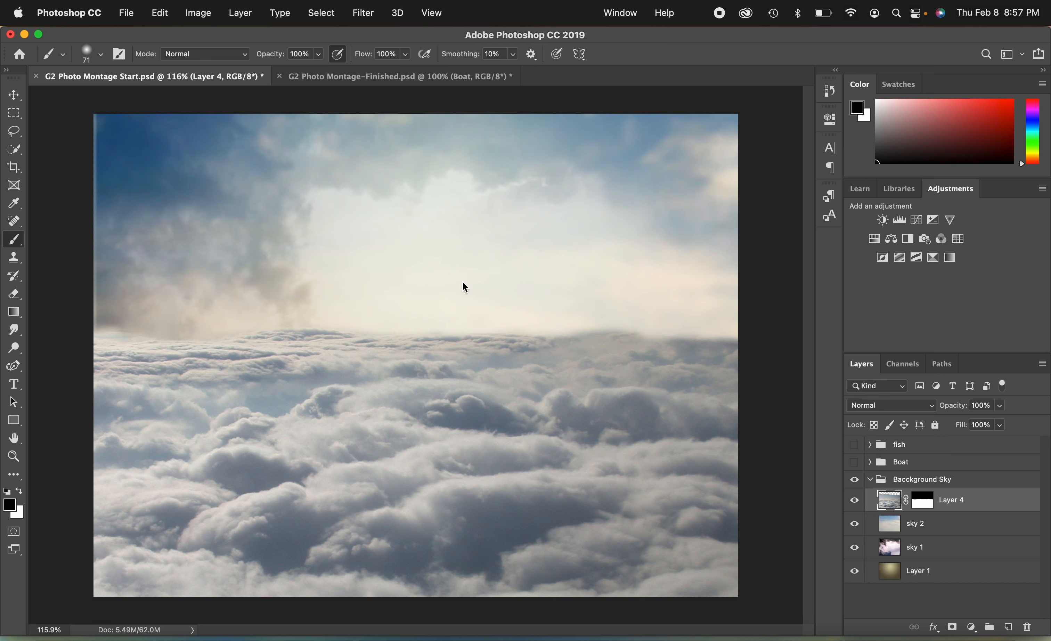
click(857, 527)
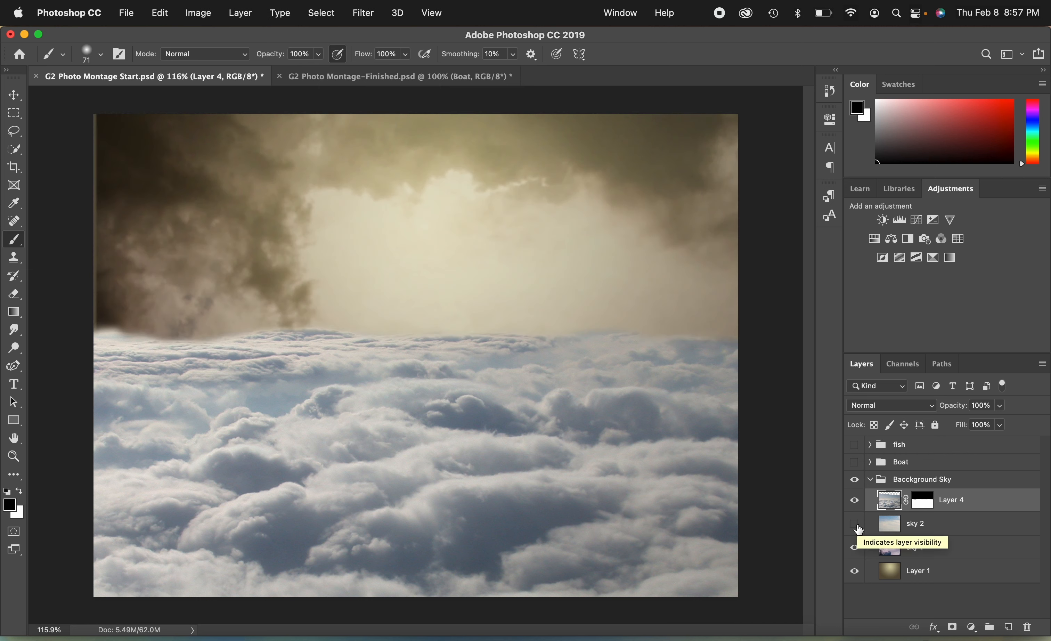
click(857, 525)
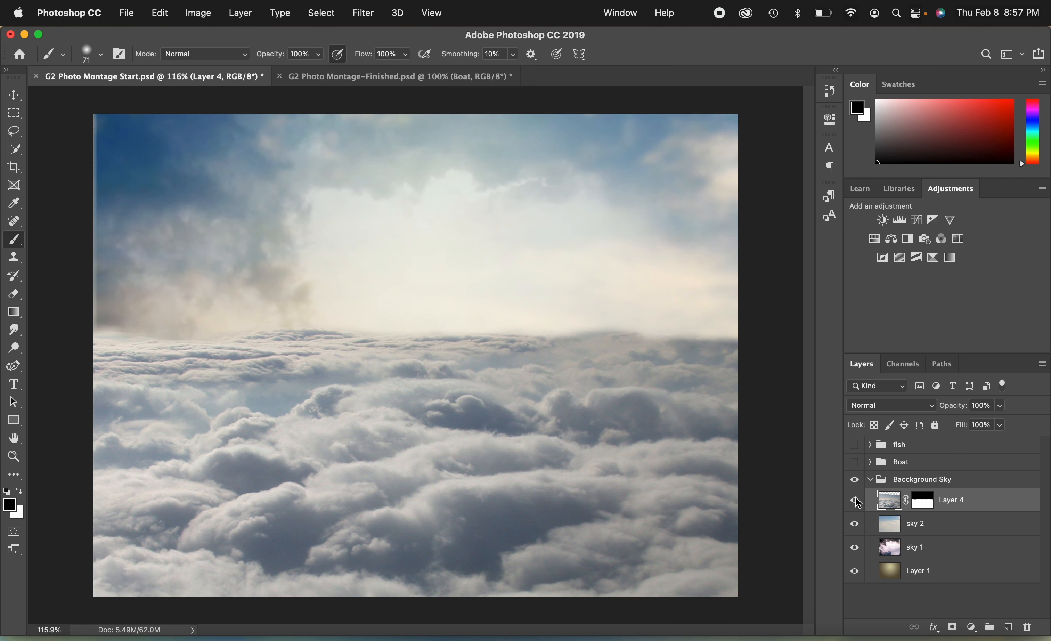
Step: Hide Layer 4, sky 2 and sky 1, restore them one by one, and toggle Layer 1 to examine the sky's build-up
click(856, 501)
click(856, 526)
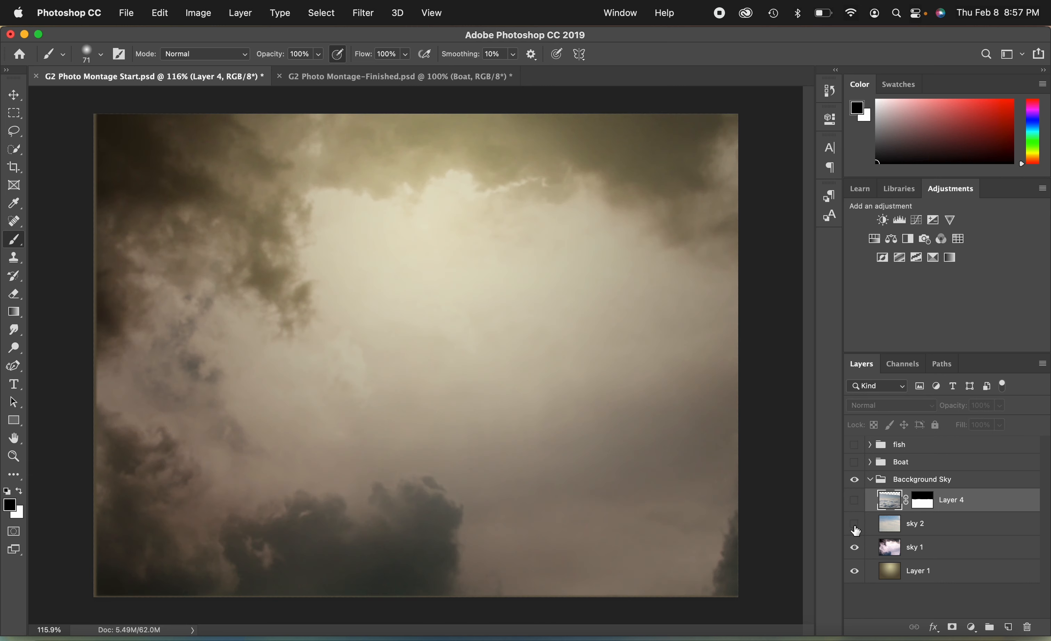
click(855, 550)
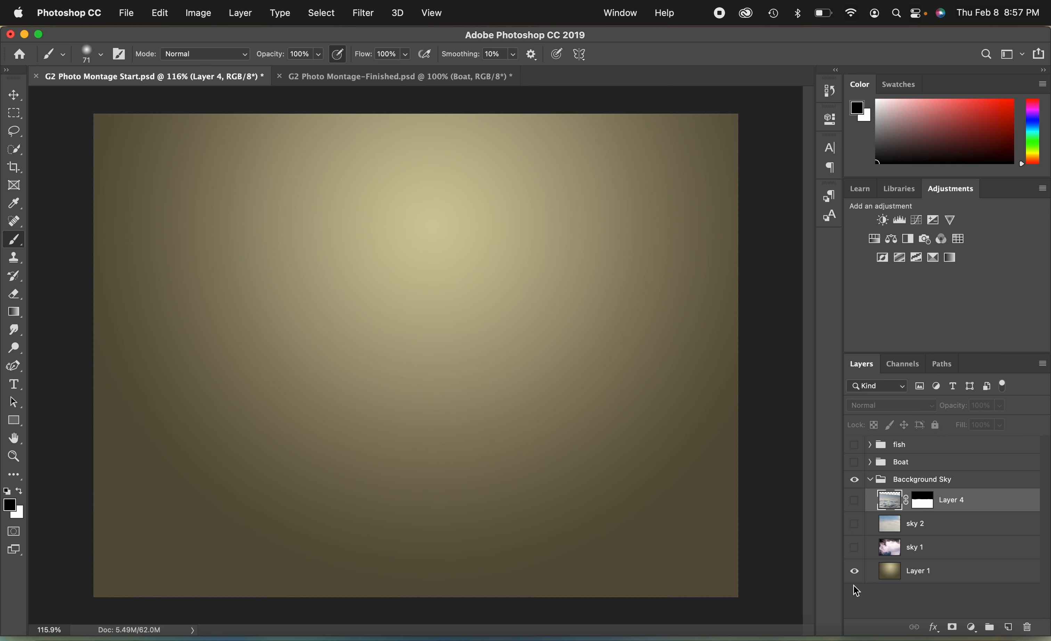
click(856, 550)
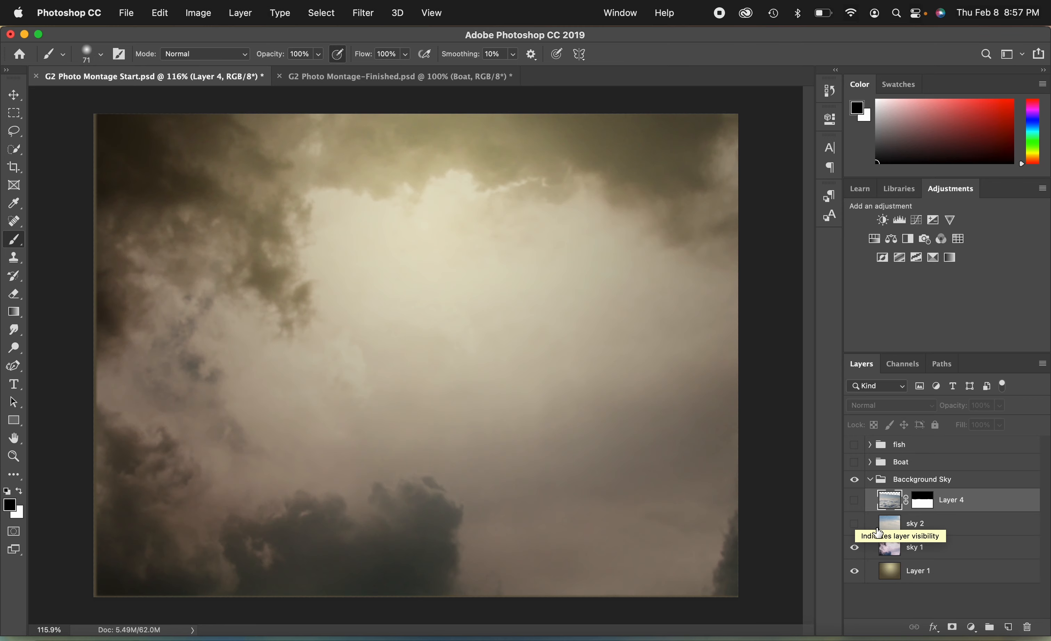
click(855, 525)
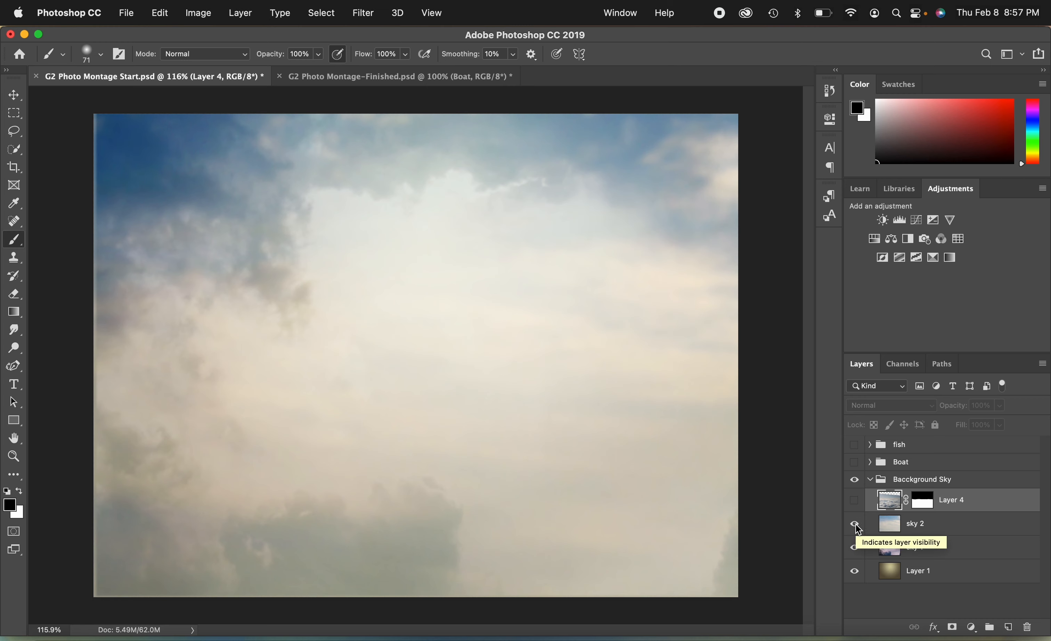
click(856, 504)
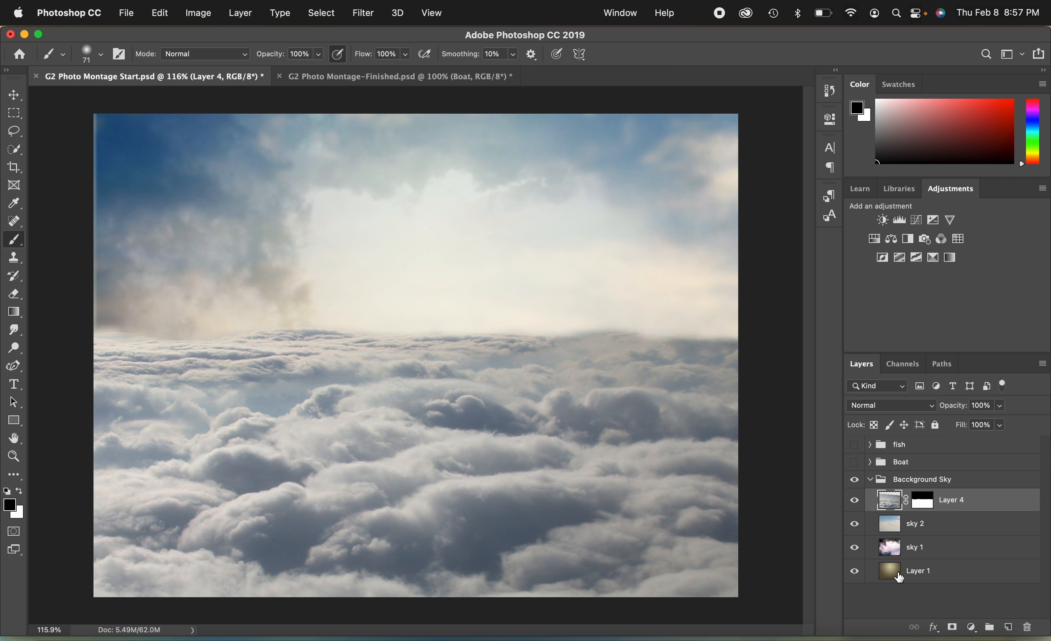
click(856, 573)
click(856, 573)
click(856, 573)
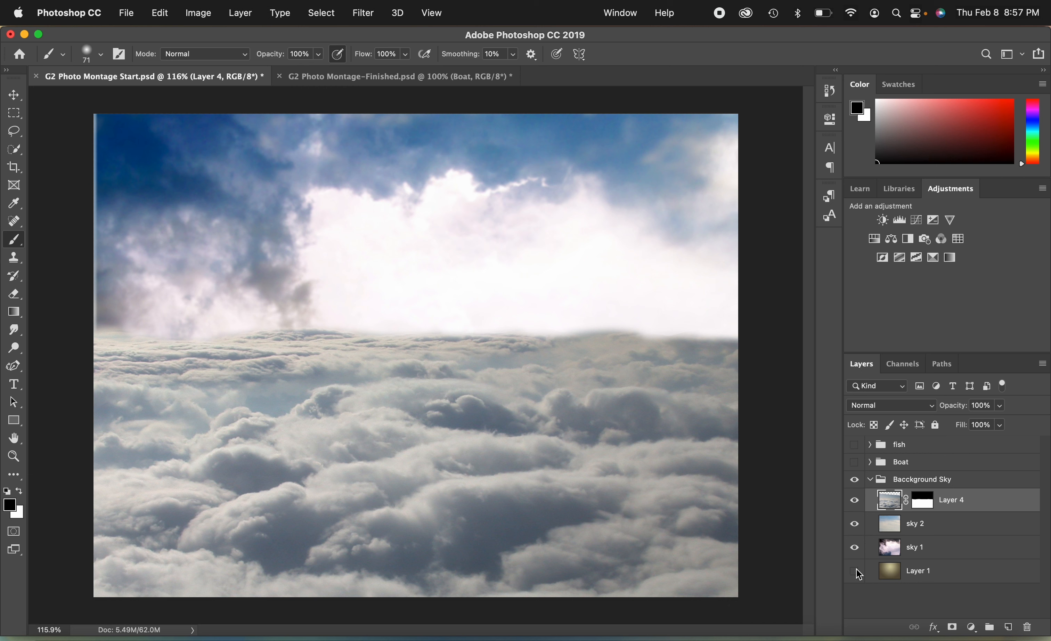
click(856, 573)
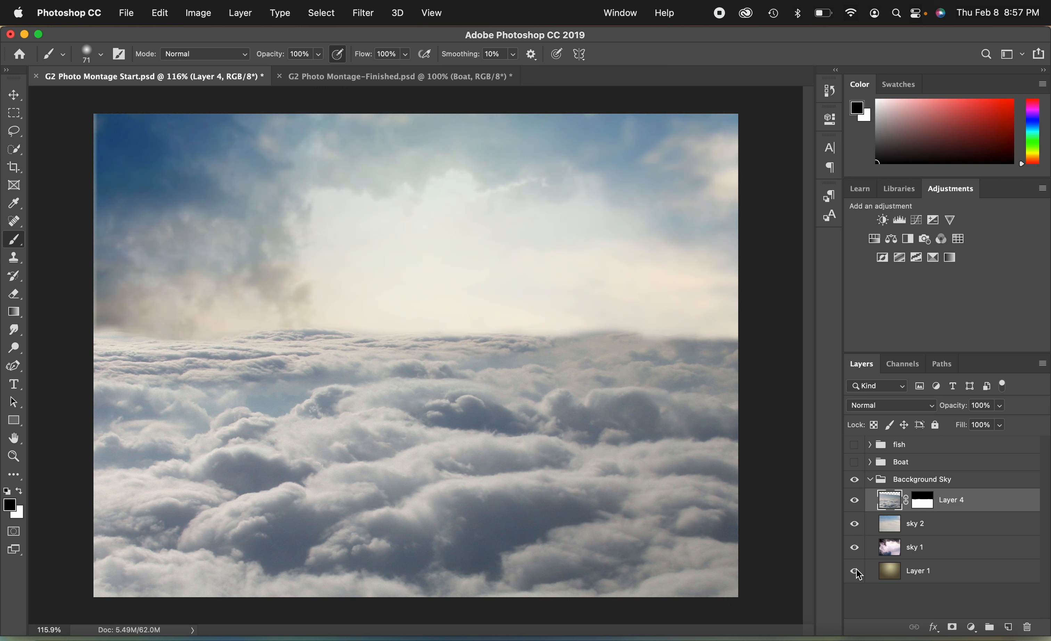
Step: Check the blend modes of sky 1 and sky 2, previewing alternatives such as Linear Burn on sky 2 but keeping Hard Light
click(914, 550)
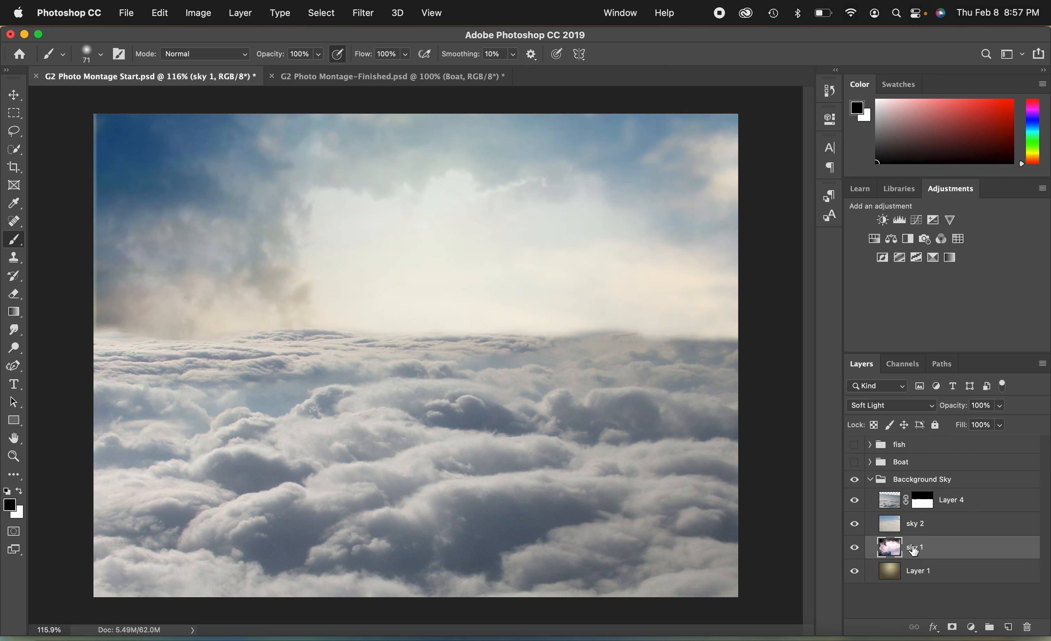
click(934, 408)
click(933, 405)
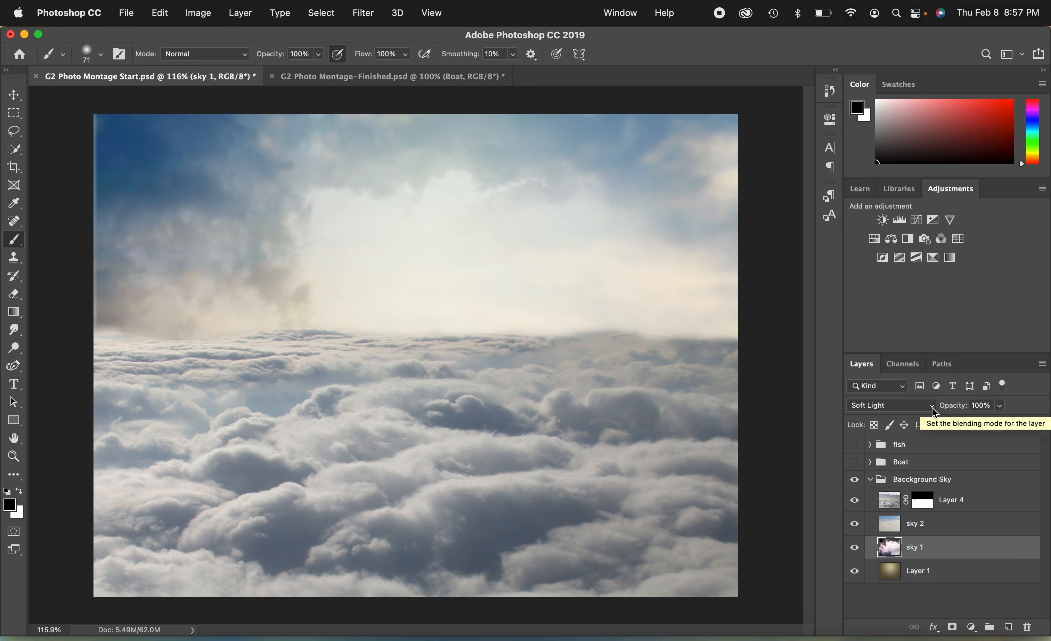
click(907, 525)
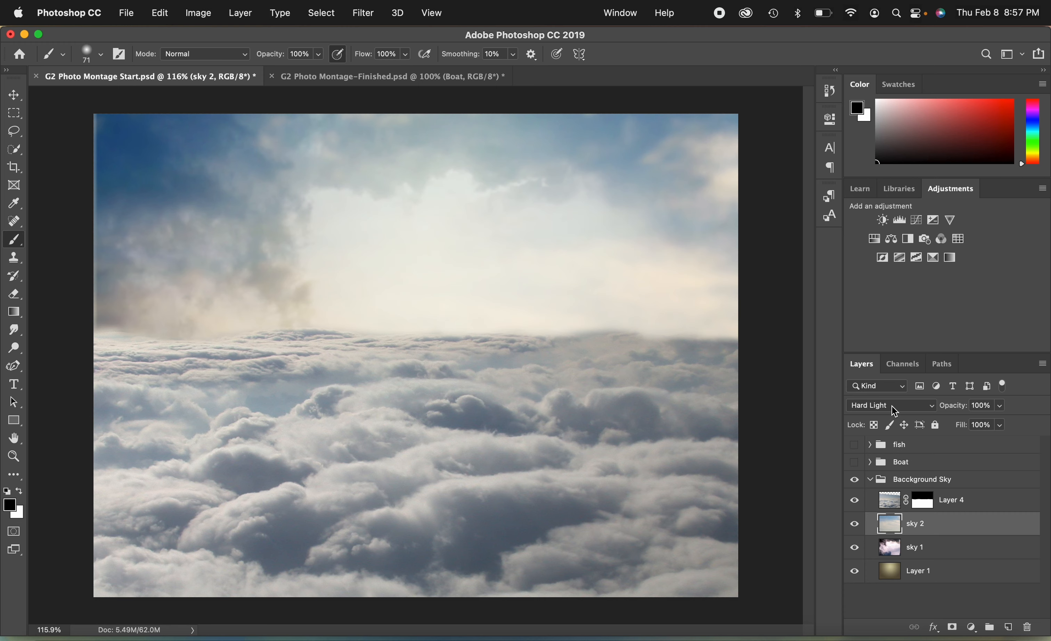
click(933, 409)
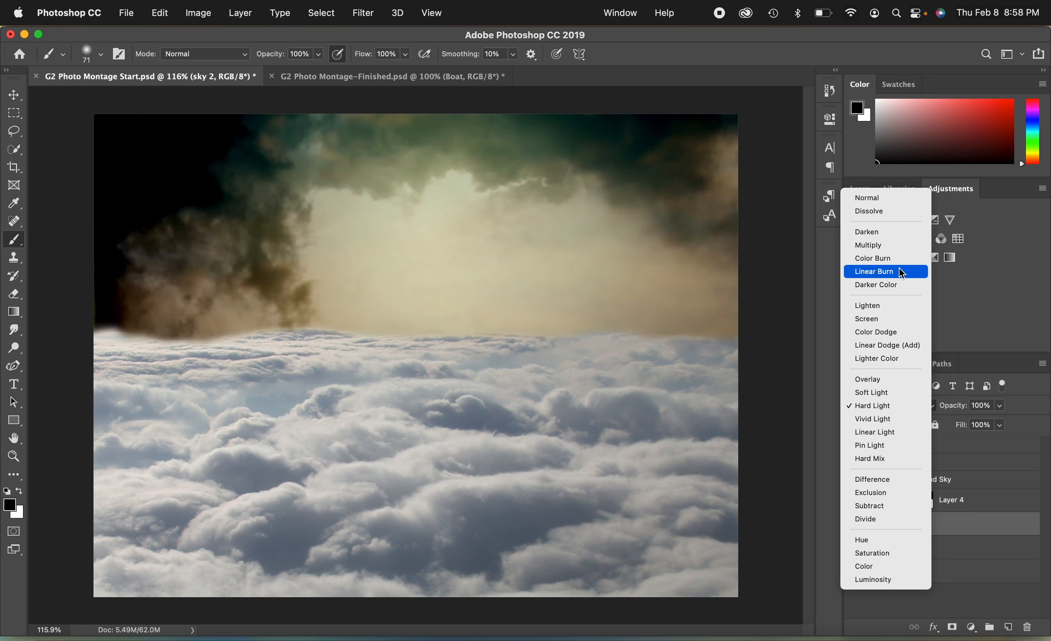
click(896, 405)
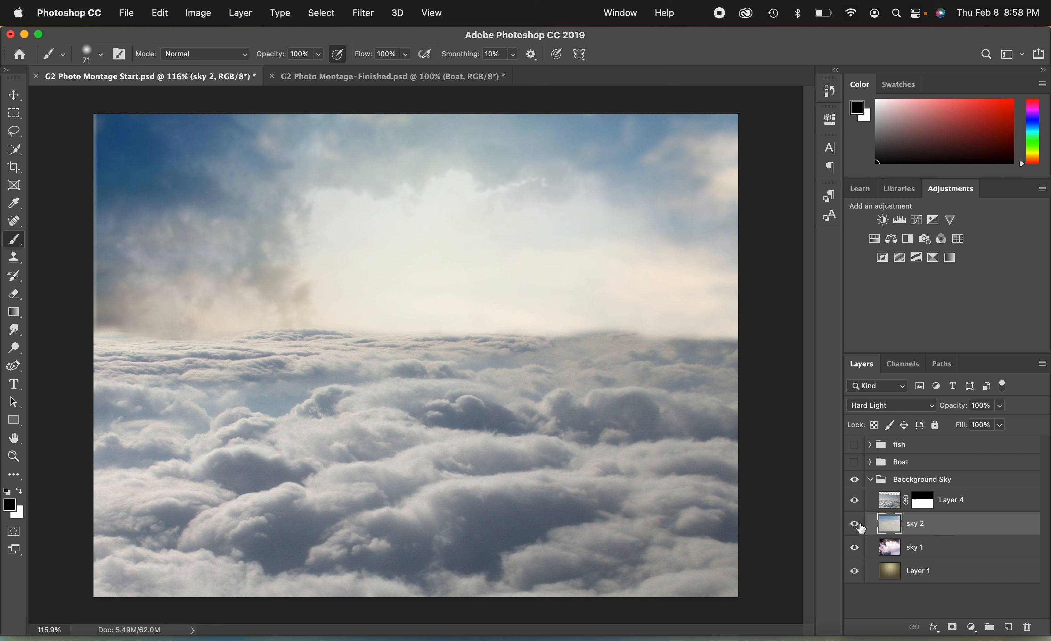
Step: Hide Layer 4 and add a Curves adjustment layer directly above sky 1
click(901, 578)
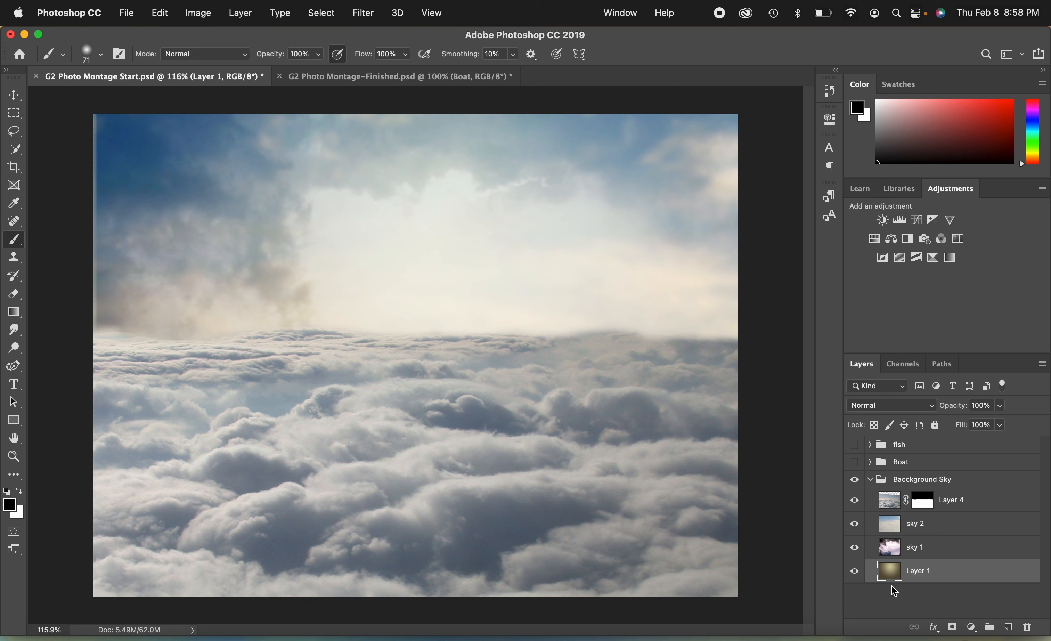
click(922, 558)
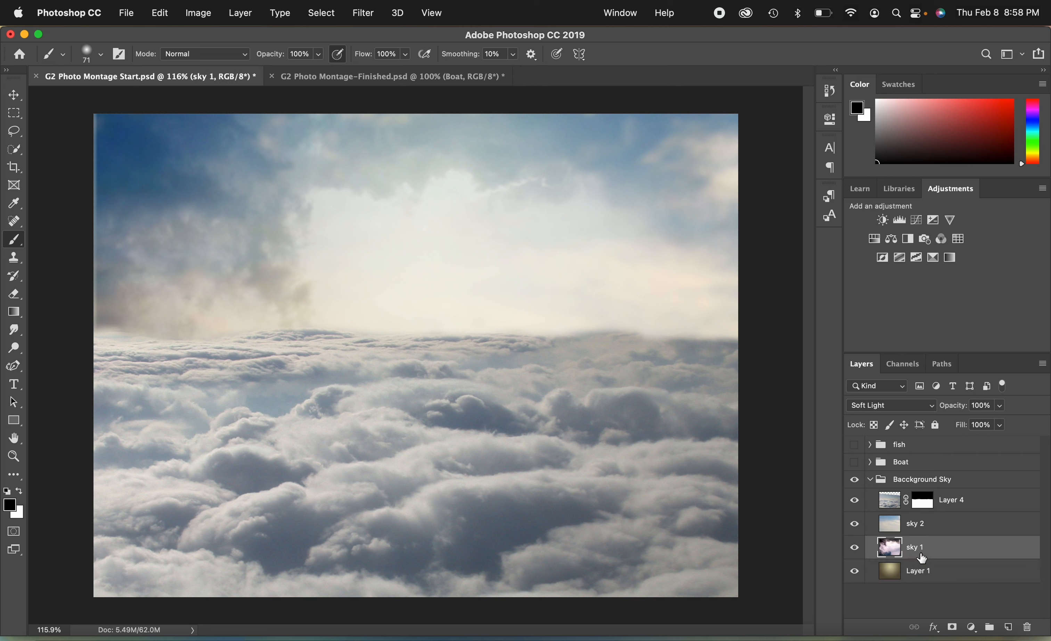
click(856, 500)
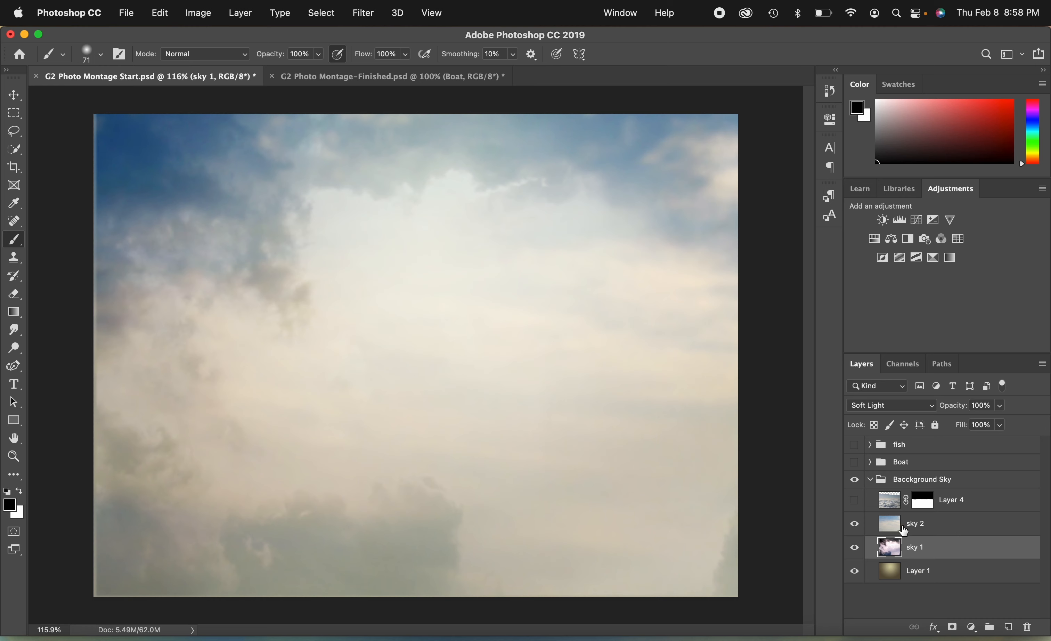
click(971, 629)
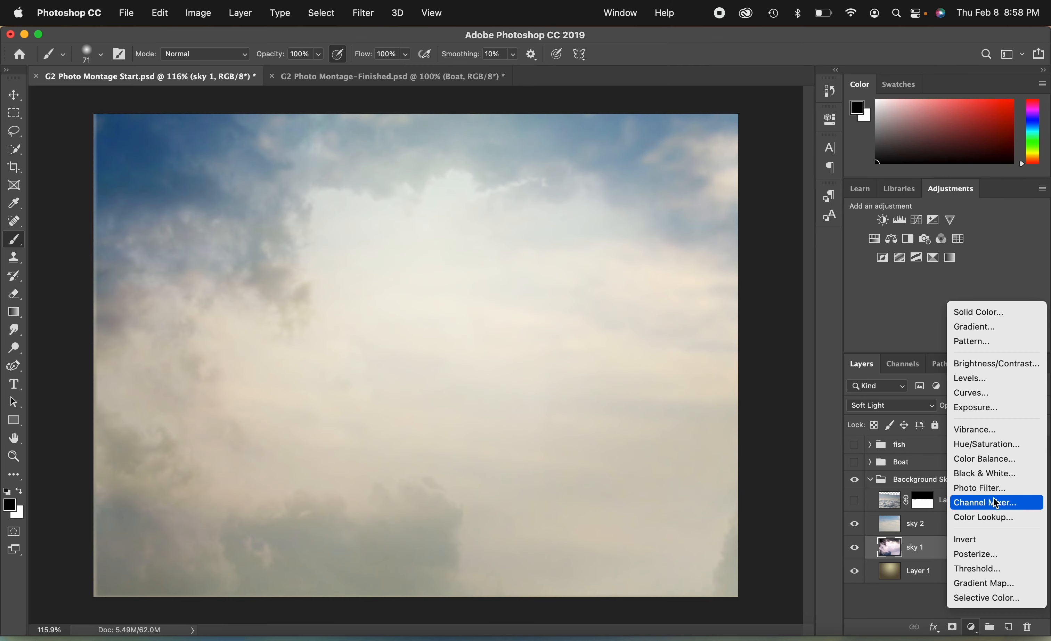
click(982, 394)
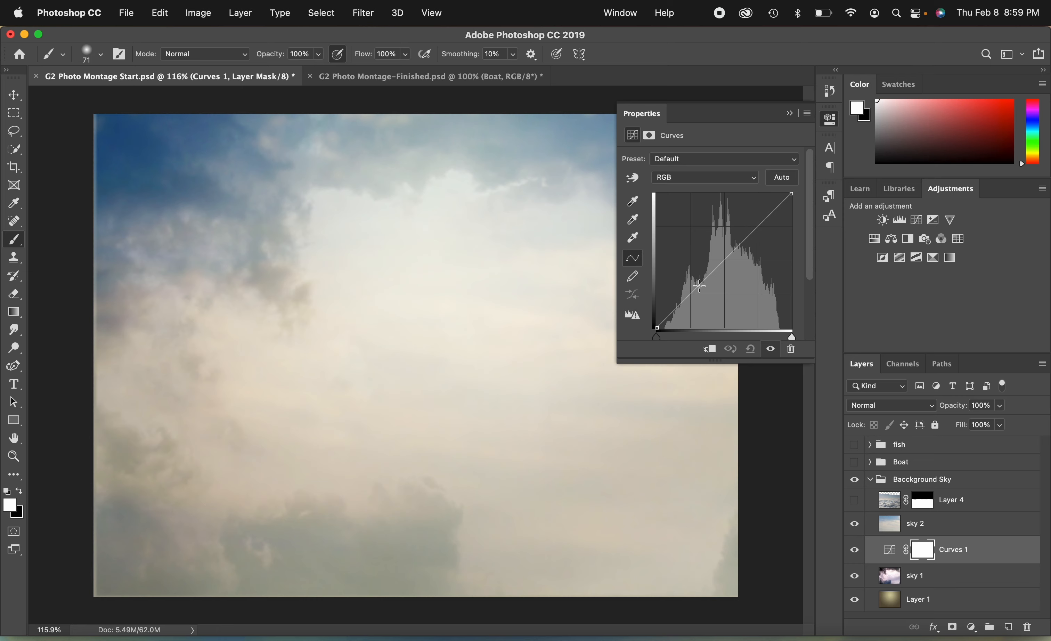
Step: Bend the RGB curve below the diagonal to darken the midtones, add a second point in the highlights, and compare with sky 2 hidden
drag(699, 285, 749, 256)
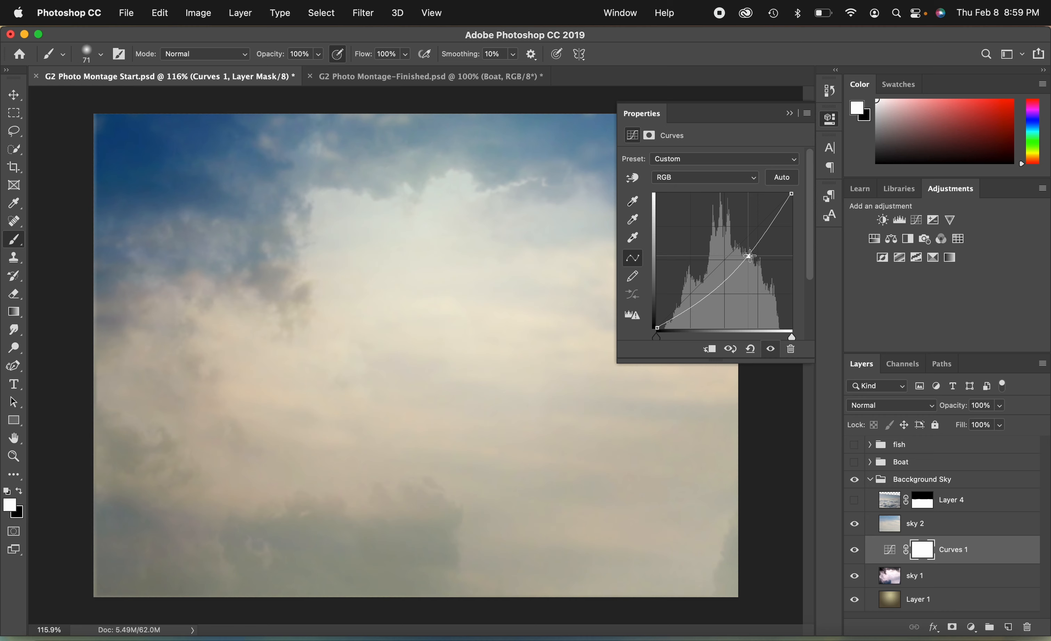
drag(749, 255, 749, 261)
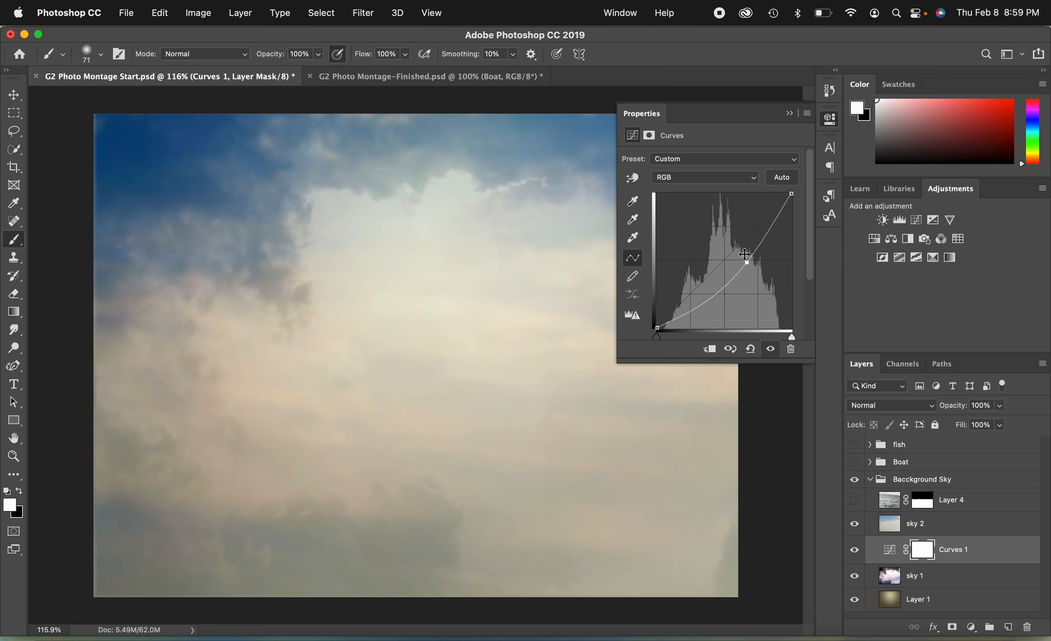
click(765, 231)
drag(765, 230, 766, 229)
click(789, 113)
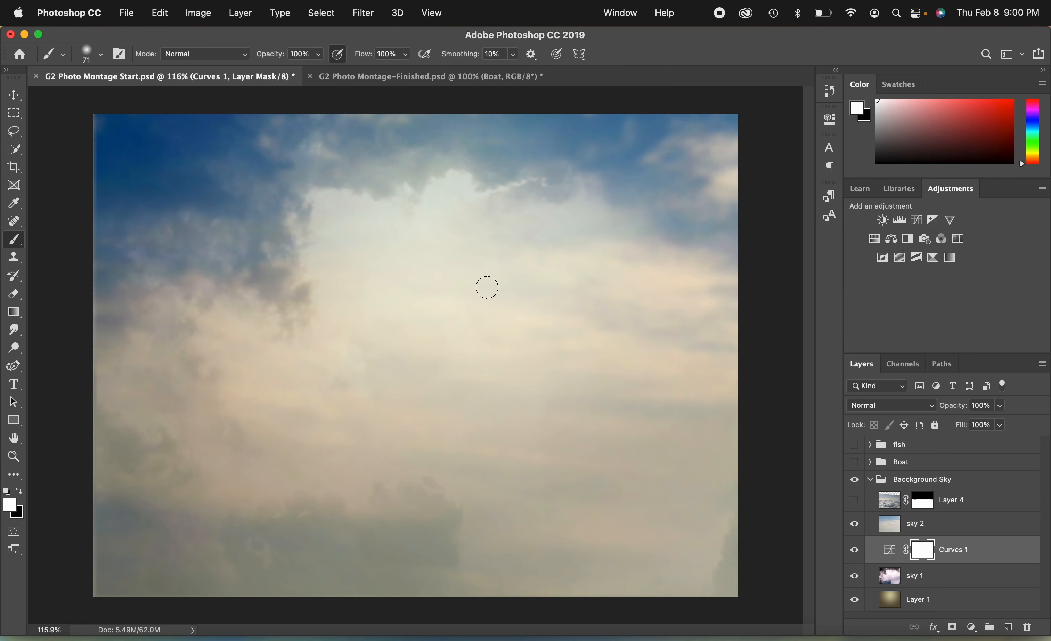
click(855, 530)
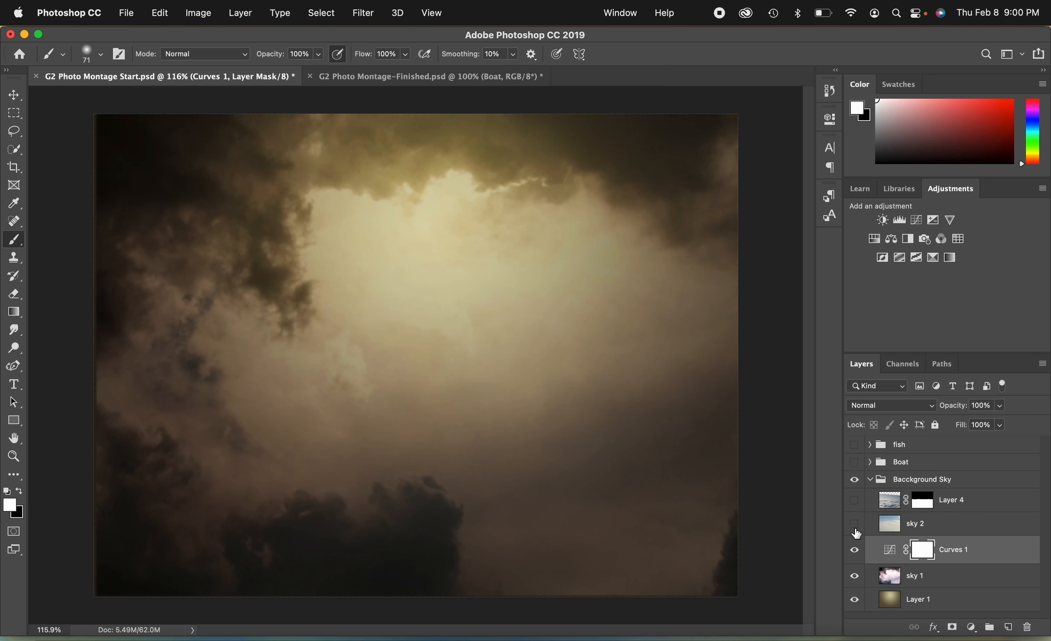
click(854, 523)
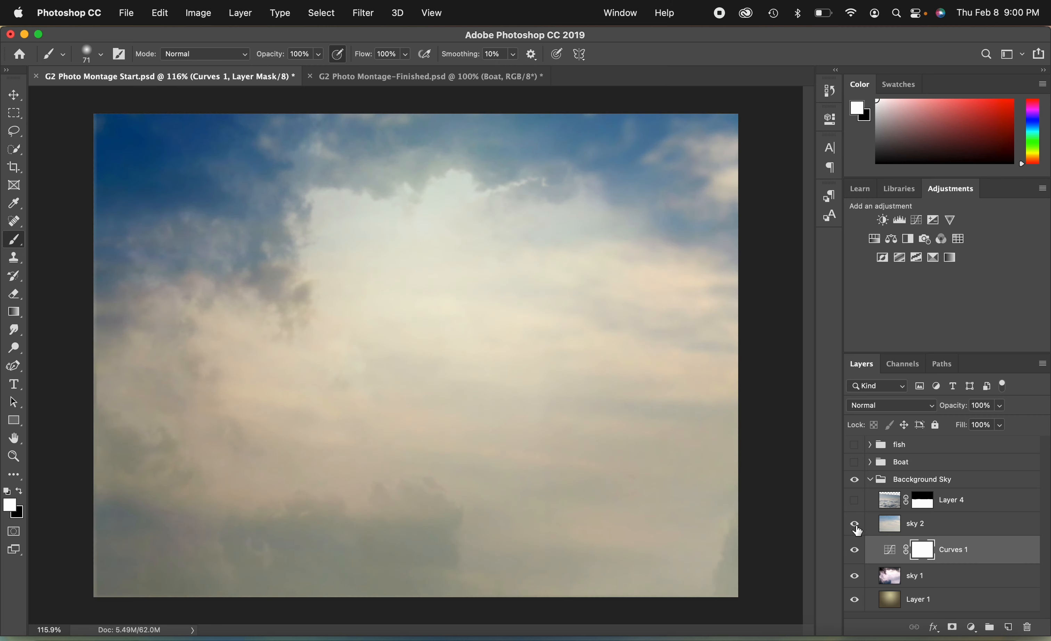
Step: Add a Color Balance adjustment above sky 2 with midtones at Cyan-Red +37 and Magenta-Green -26, and Yellow-Blue shifted slightly toward yellow
click(899, 530)
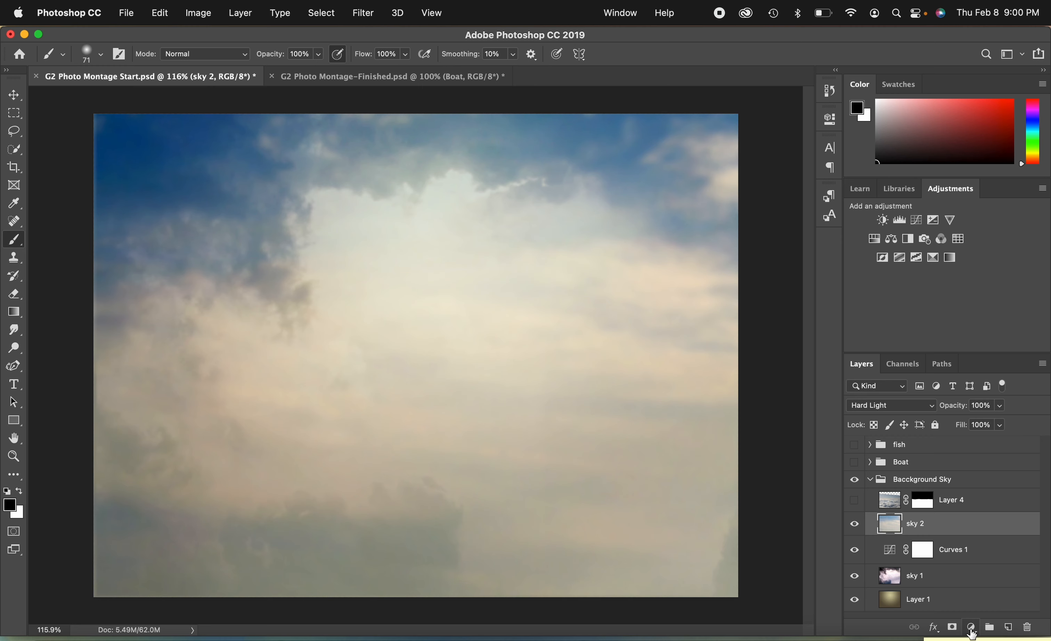
click(972, 629)
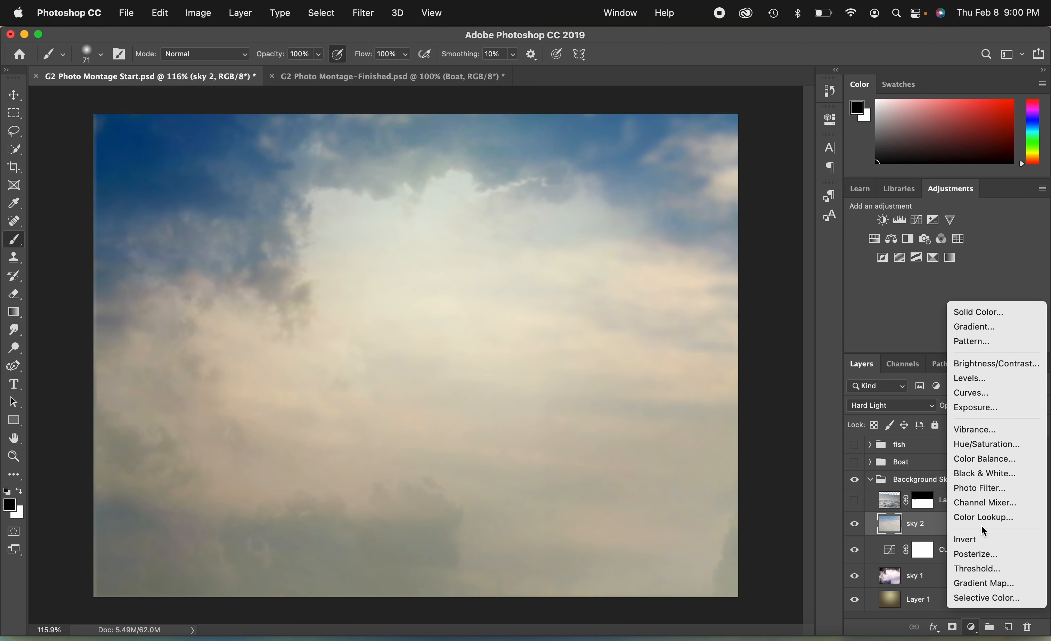
click(990, 459)
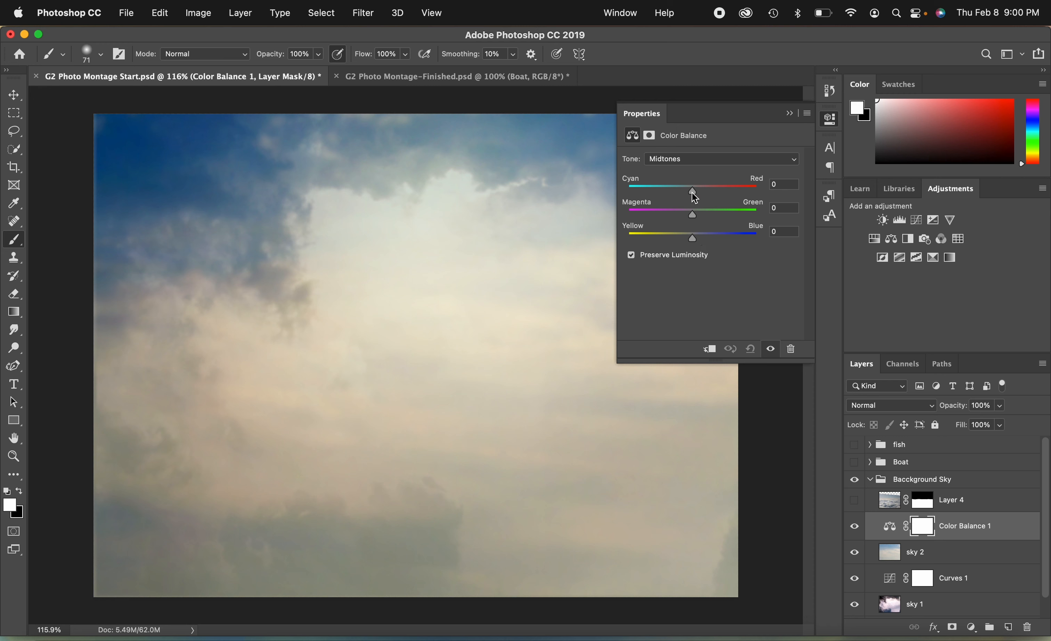
drag(693, 192, 710, 197)
drag(716, 193, 672, 238)
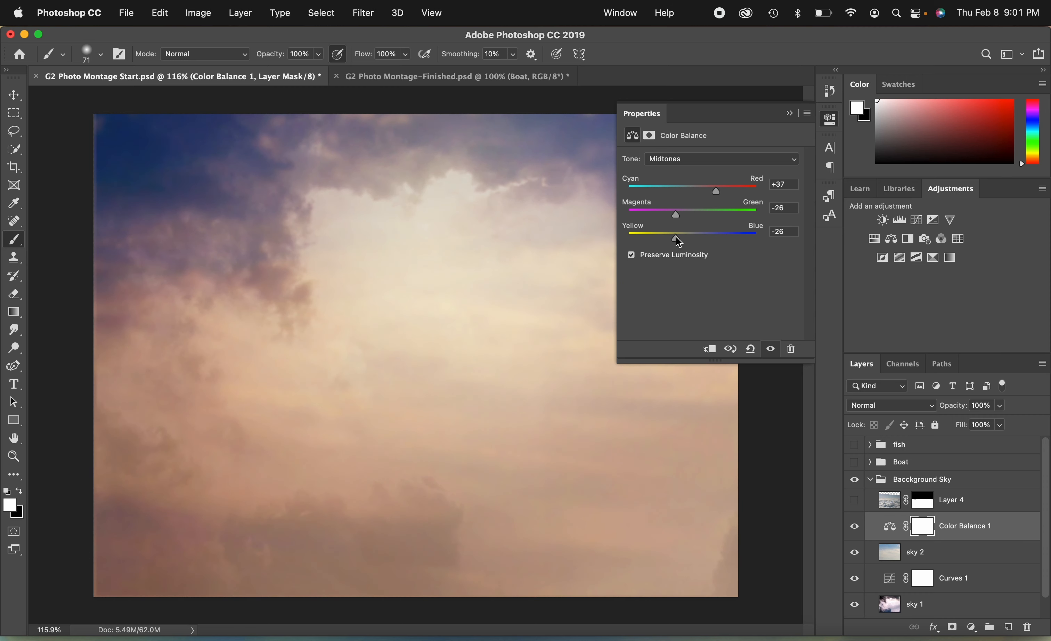
drag(677, 238, 683, 241)
click(790, 113)
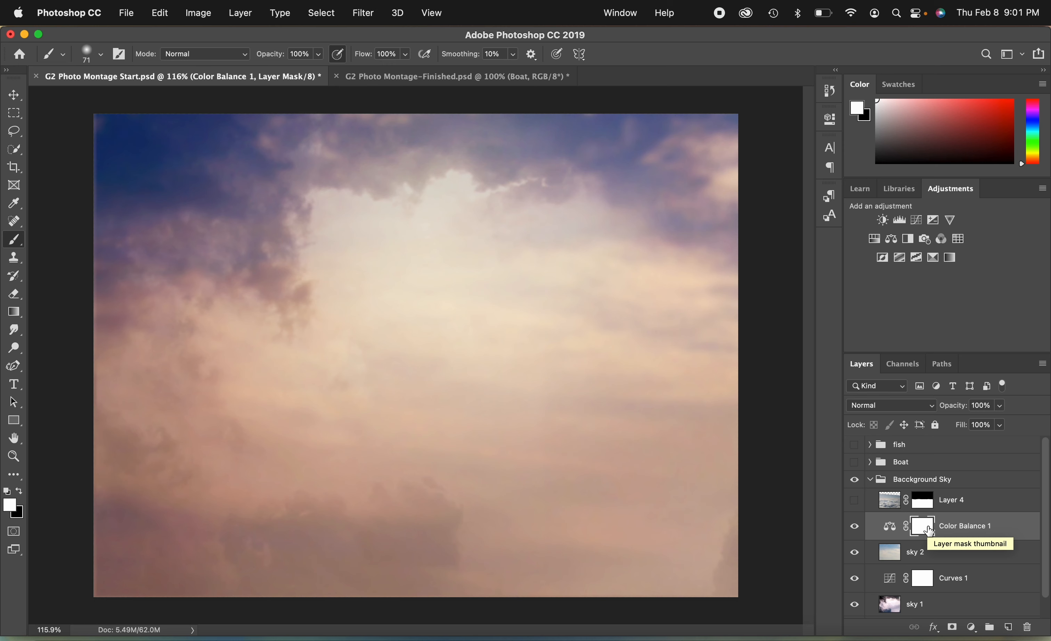
Step: Show Layer 4 and brush a short white stroke on its mask just above the horizon at the far-left edge
click(895, 503)
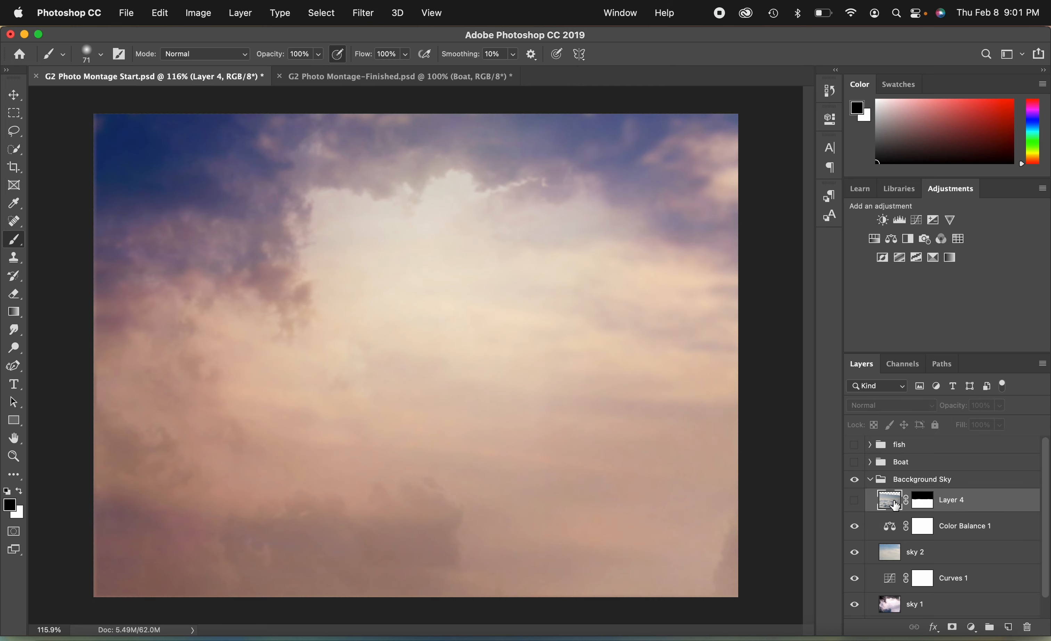
click(856, 502)
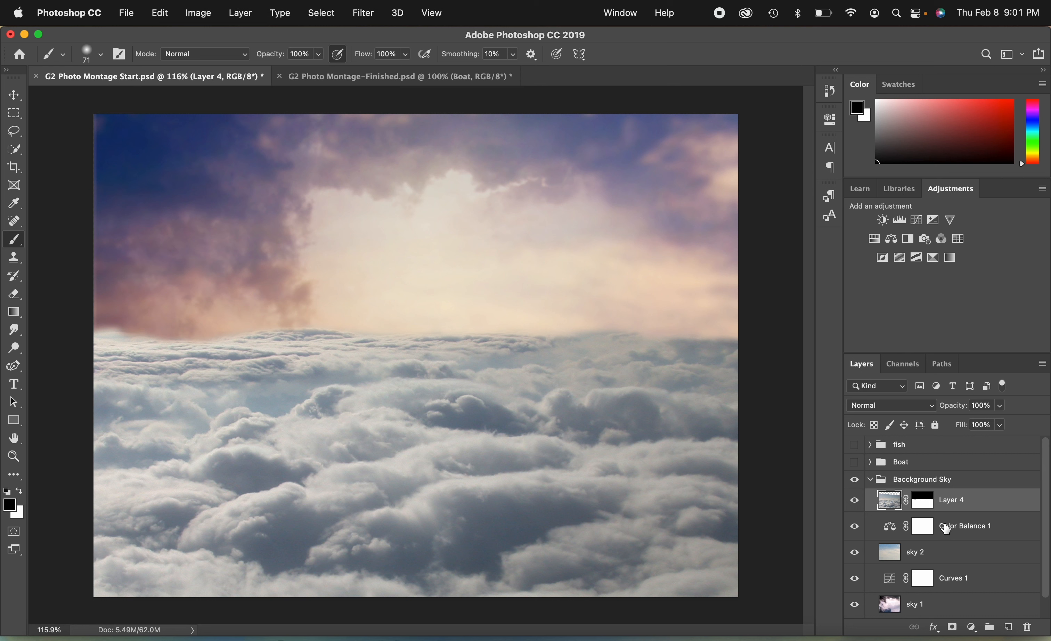
click(923, 500)
key(x)
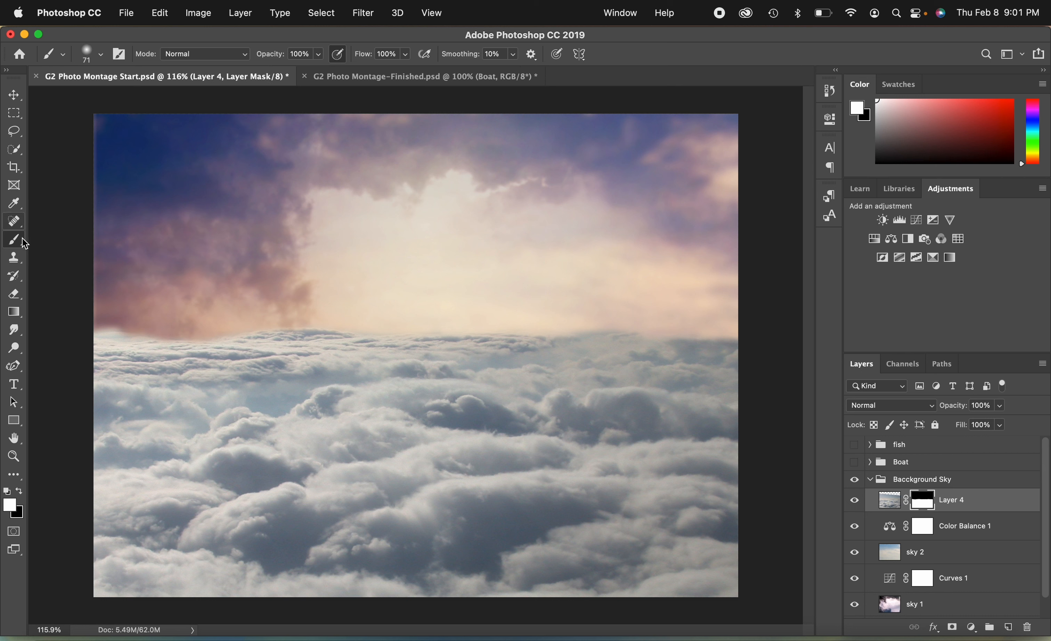
drag(130, 308, 108, 337)
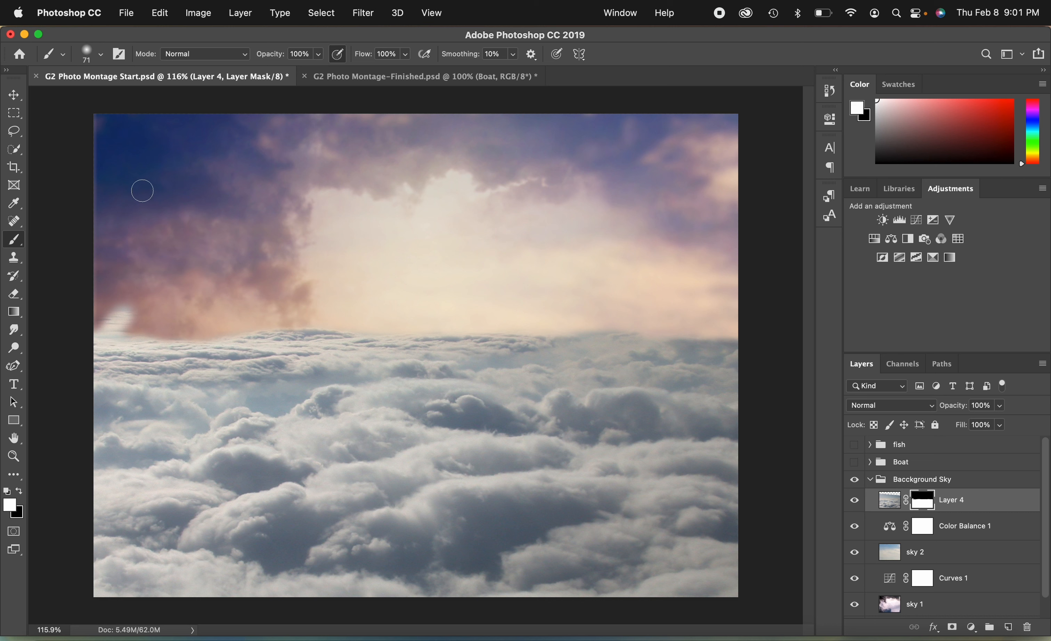
Step: Paint black on Layer 4's mask along the whole horizon with a 153 px soft brush, lowering and softening the cloud edge
click(20, 493)
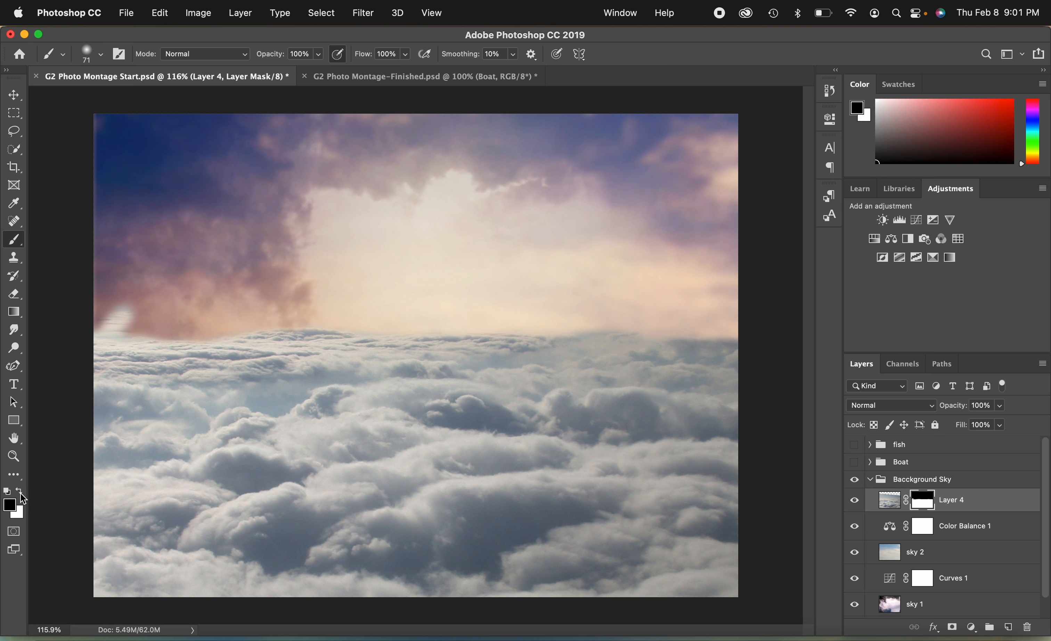
click(100, 53)
drag(111, 102, 134, 103)
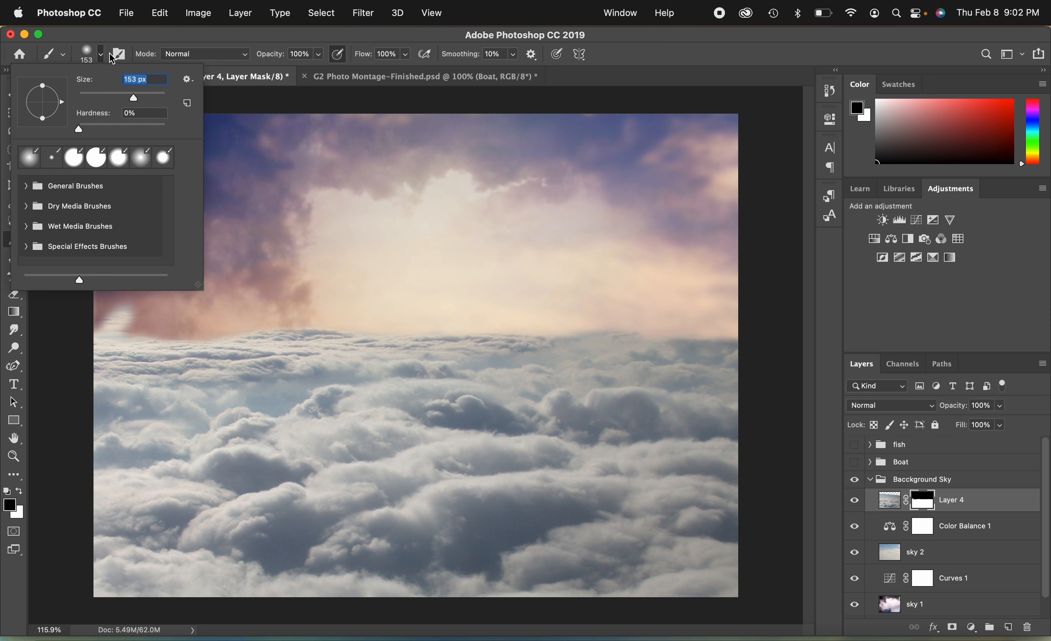
click(110, 55)
mouse_move(345, 294)
mouse_down()
mouse_move(286, 327)
mouse_move(102, 321)
mouse_move(322, 342)
mouse_move(720, 340)
mouse_up()
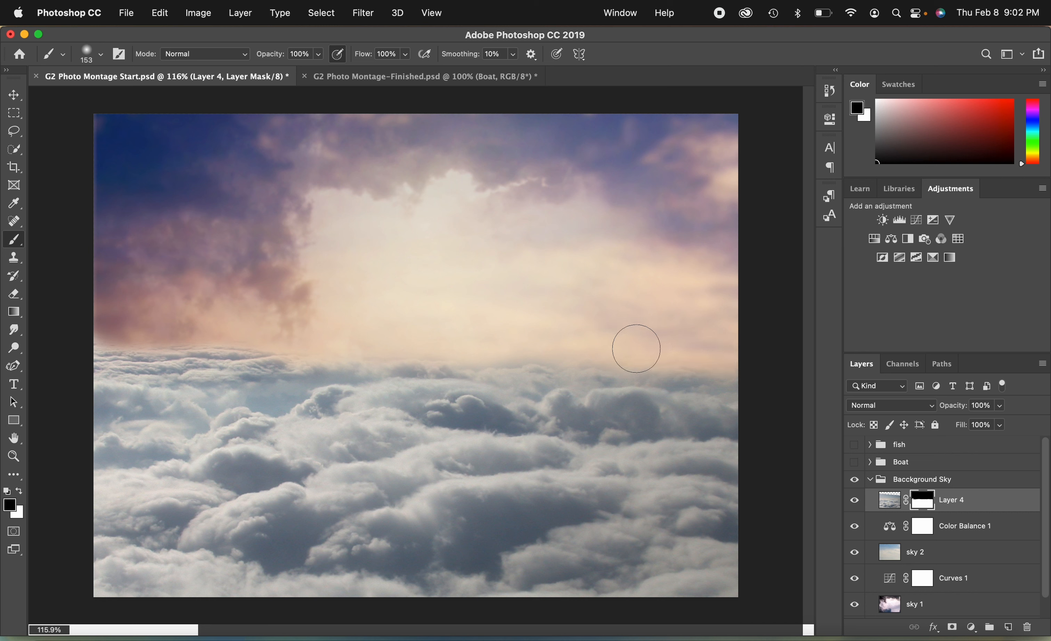
mouse_move(538, 349)
mouse_down()
mouse_move(280, 335)
mouse_move(239, 348)
mouse_move(278, 349)
mouse_move(219, 353)
mouse_move(93, 347)
mouse_move(127, 356)
mouse_move(263, 333)
mouse_up()
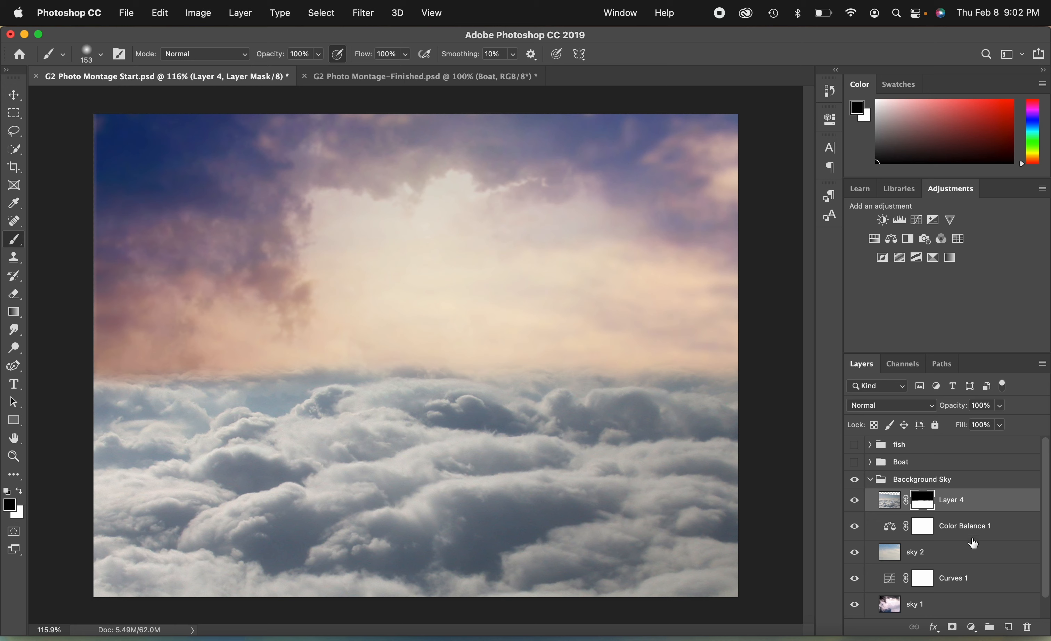
Step: Add a Color Balance adjustment above Layer 4 with midtones at about Cyan-Red +43, Magenta-Green -20 and Yellow-Blue -29
click(890, 507)
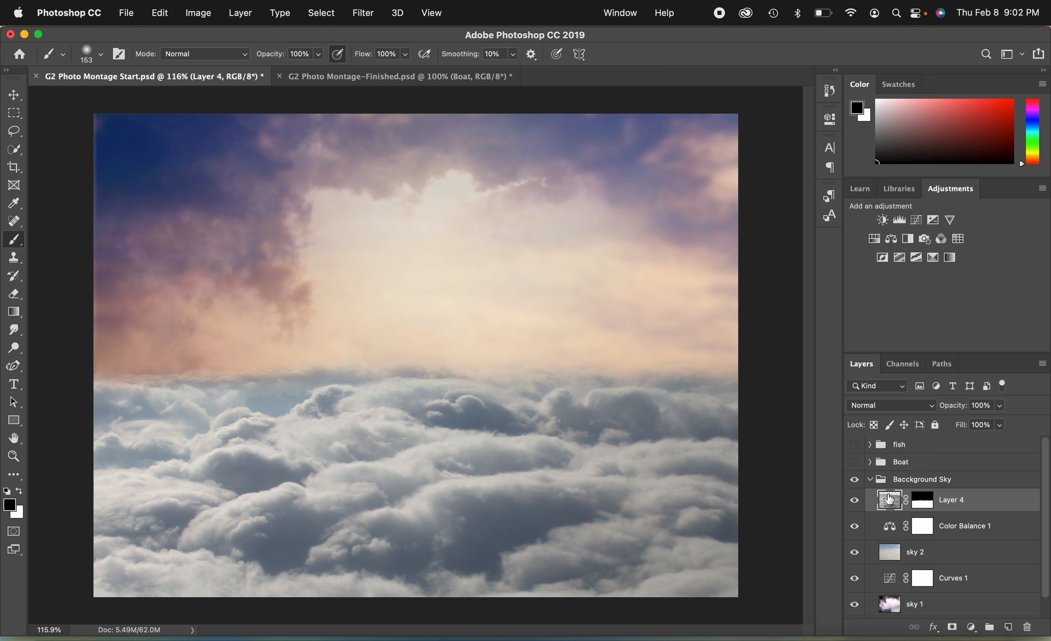
click(972, 628)
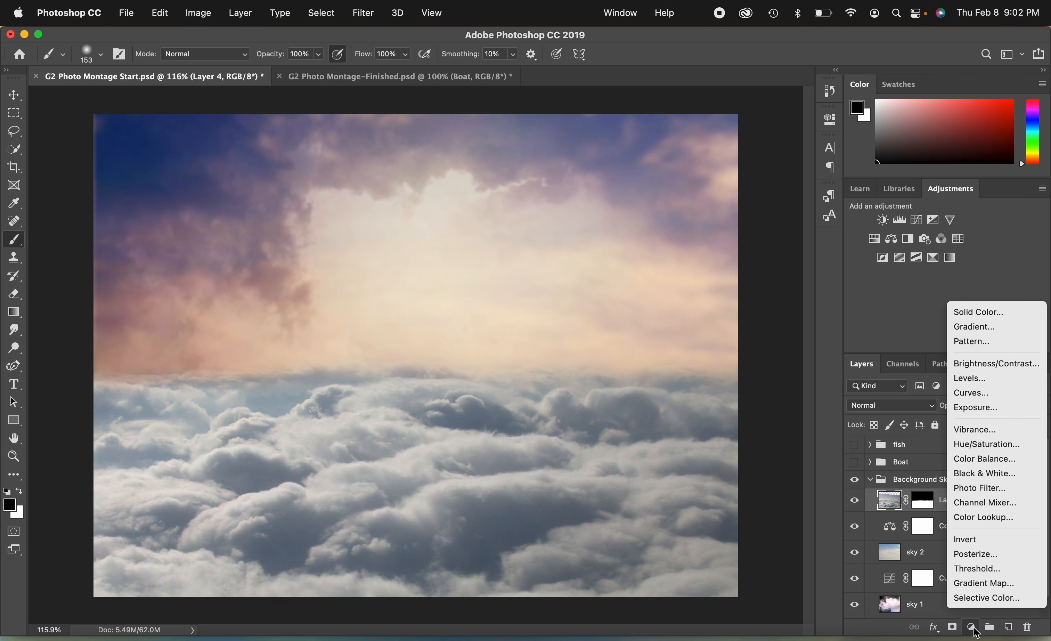
click(989, 464)
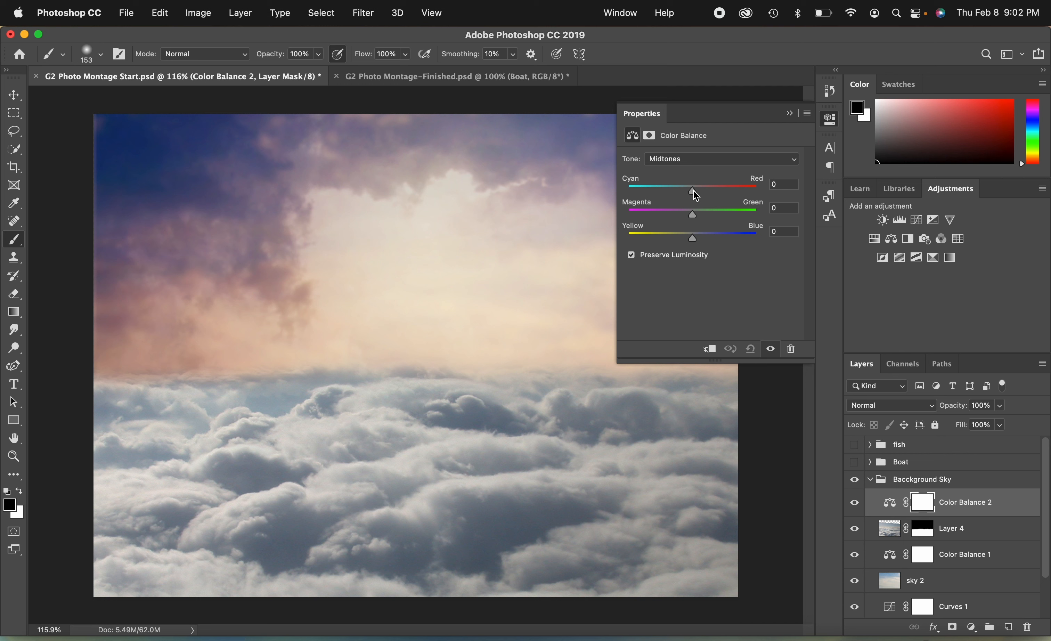
drag(693, 191, 711, 194)
drag(713, 194, 721, 194)
drag(692, 215, 679, 244)
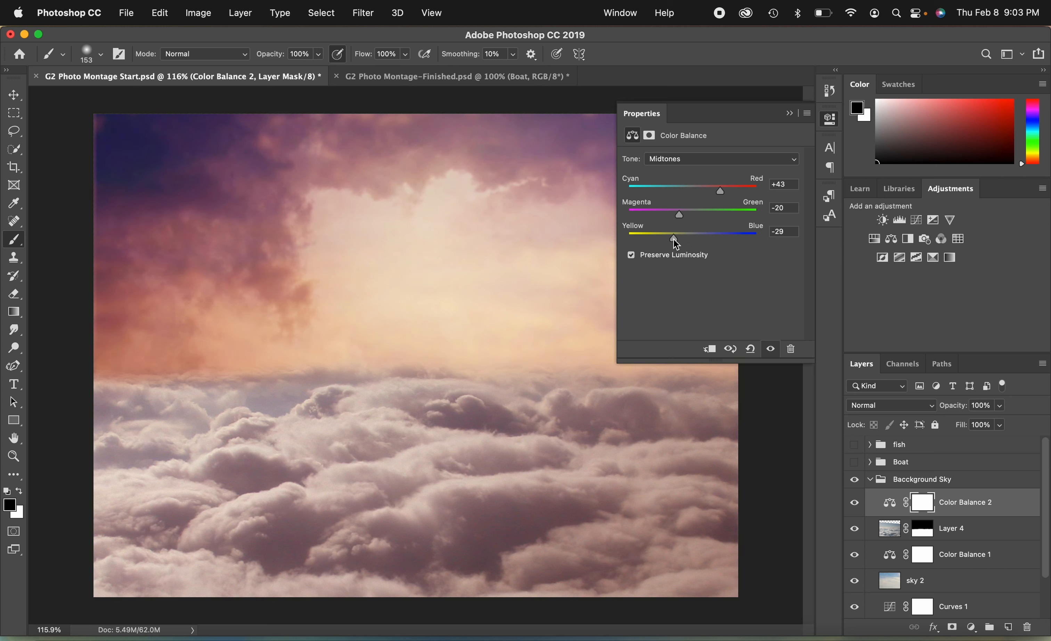
drag(682, 219, 682, 218)
click(790, 114)
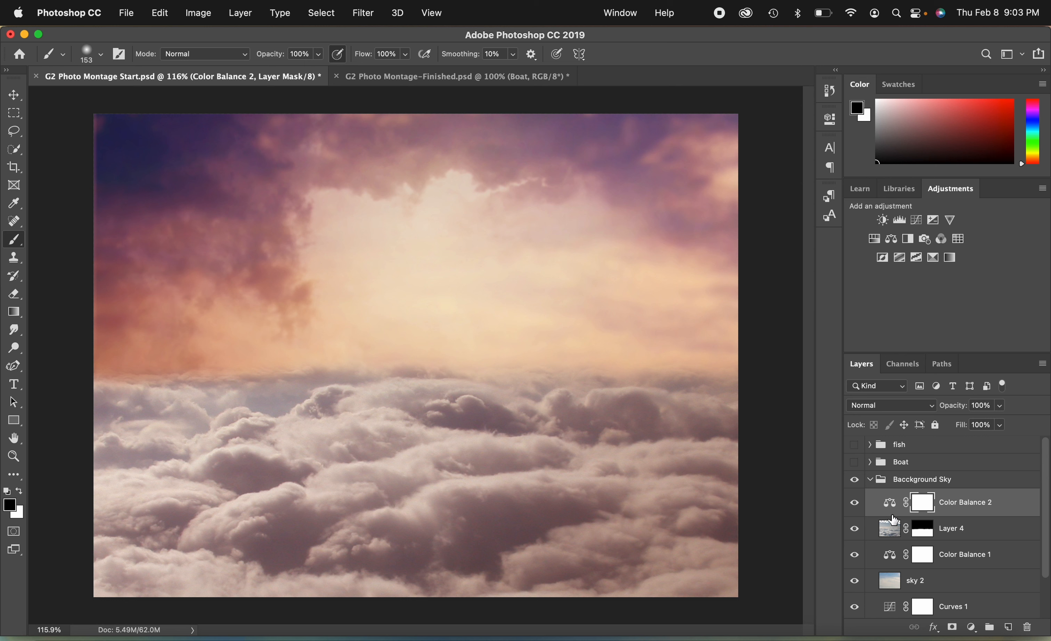
Step: Add a Curves adjustment directly above Layer 4, lowering the RGB curve slightly in the shadows and placing a second point in the highlights
click(893, 537)
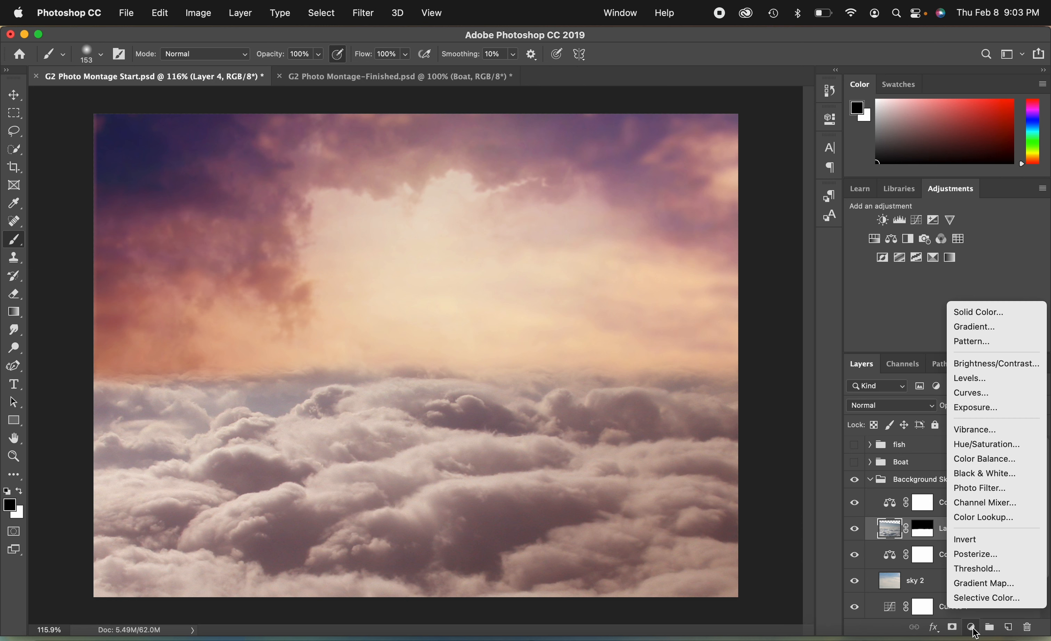
click(972, 393)
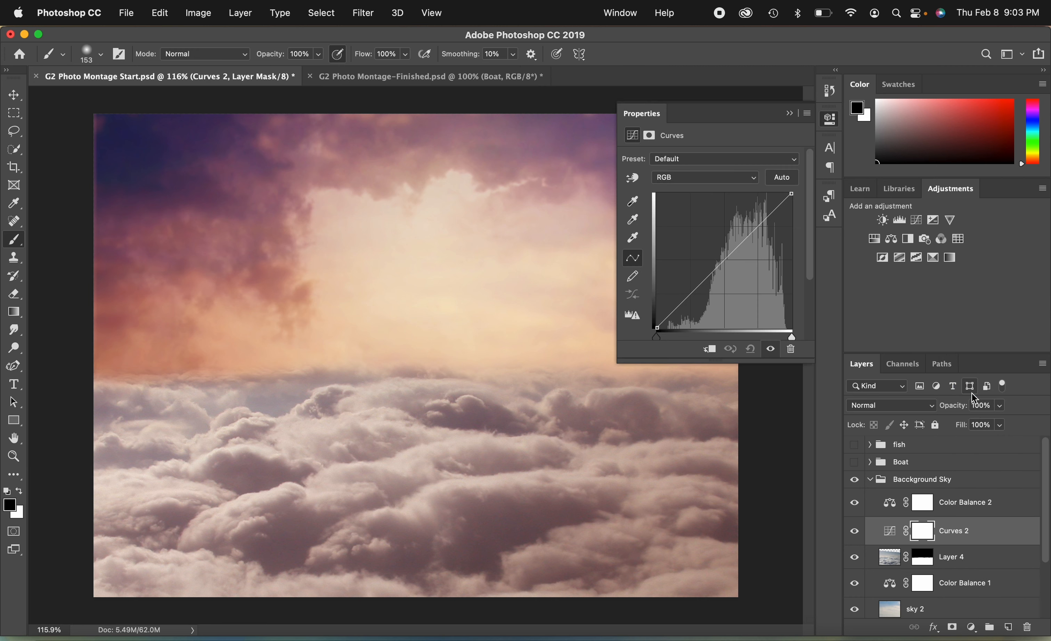
click(703, 285)
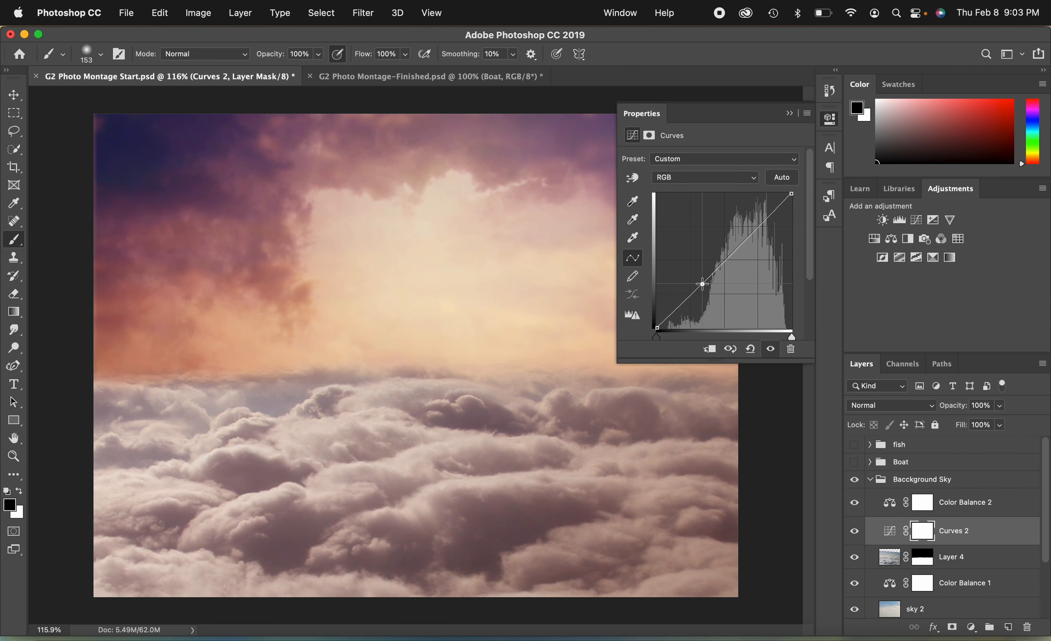
mouse_move(703, 284)
mouse_down()
mouse_move(705, 301)
mouse_move(705, 287)
mouse_up()
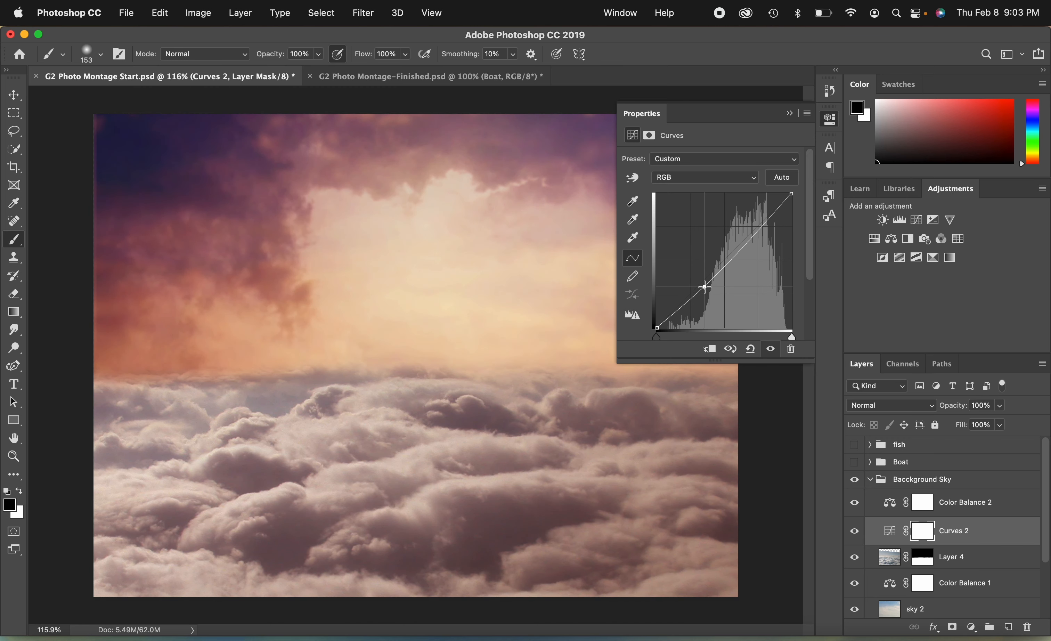
drag(755, 244, 749, 236)
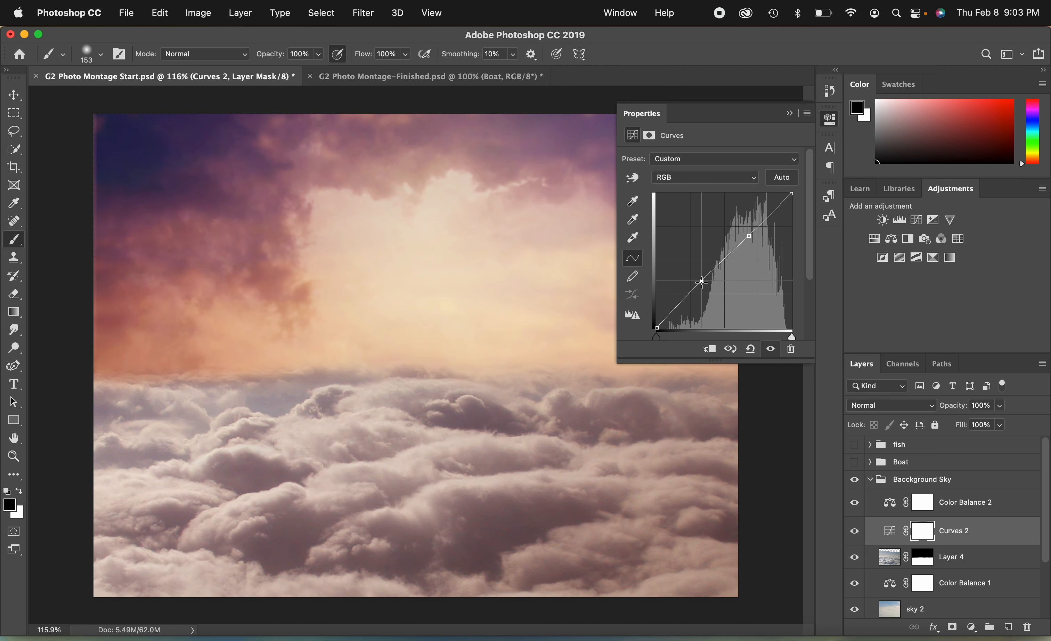
click(749, 237)
mouse_move(750, 237)
mouse_down()
mouse_move(751, 247)
mouse_move(751, 236)
mouse_up()
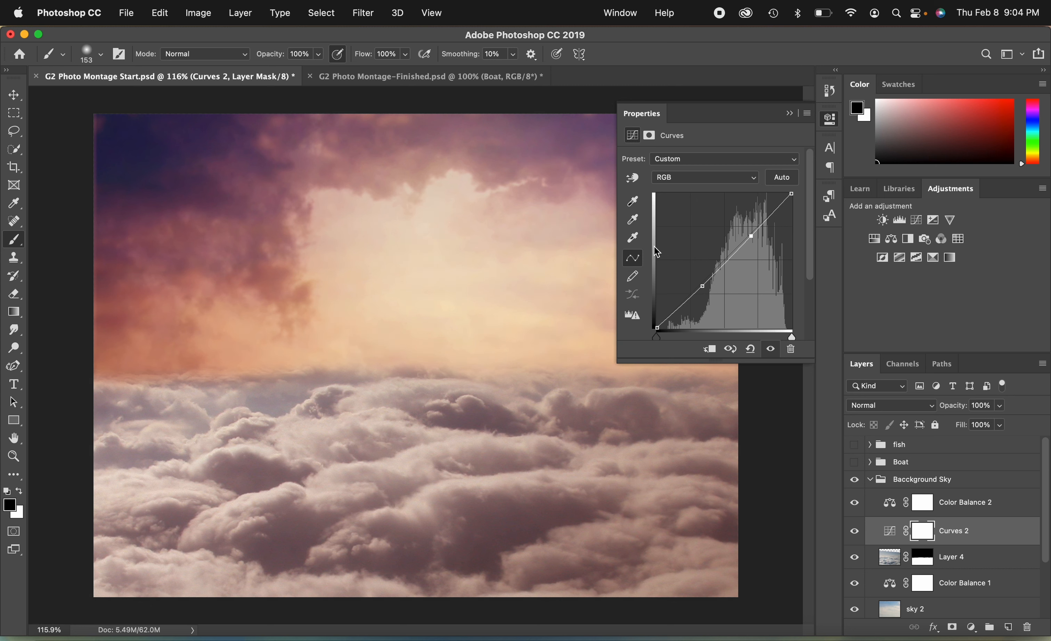
click(703, 286)
click(789, 115)
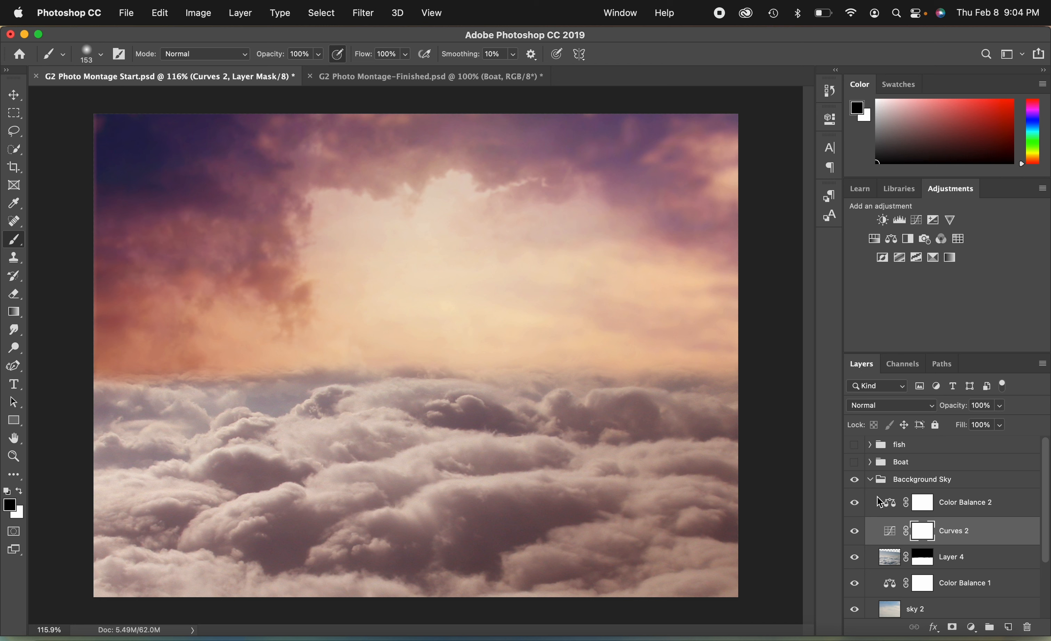
Step: Create a new layer above Color Balance 2 and paint a broad white band across the horizon with a 153 px brush at 0% hardness
click(885, 504)
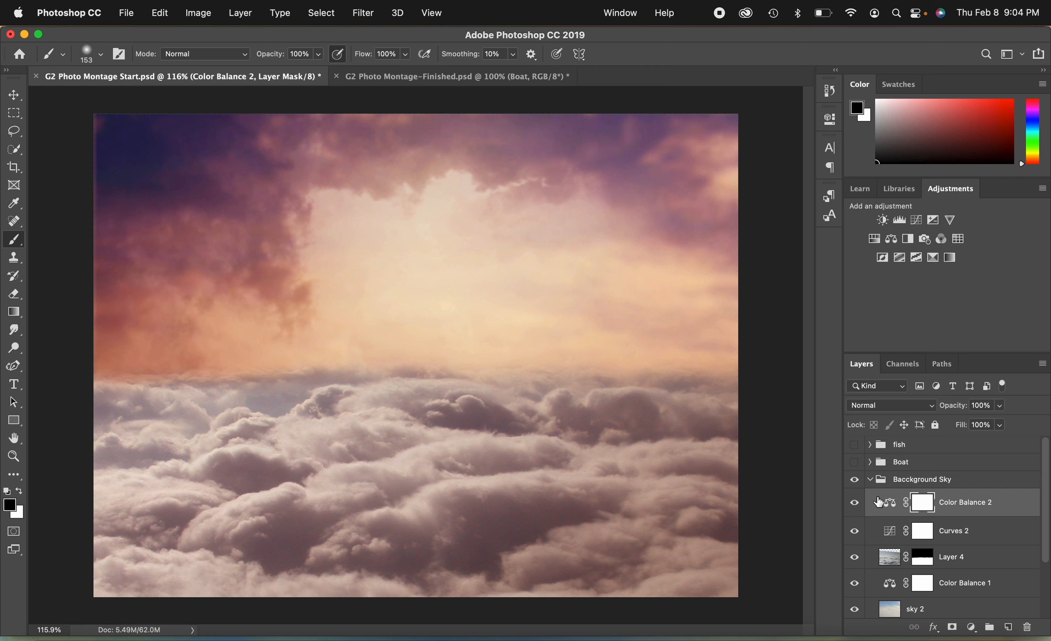
click(1009, 628)
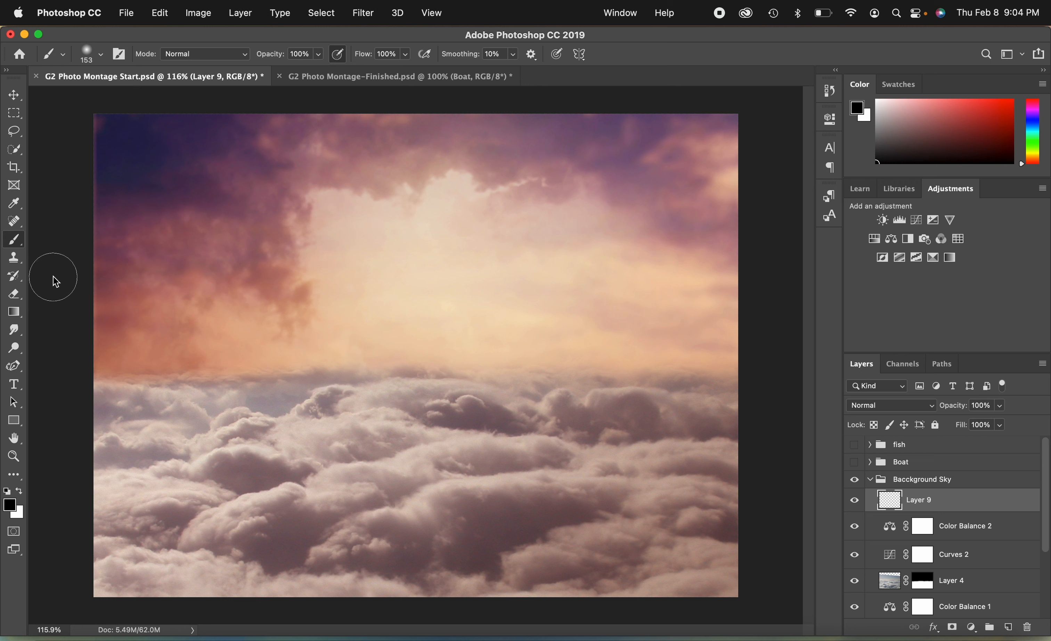
click(20, 493)
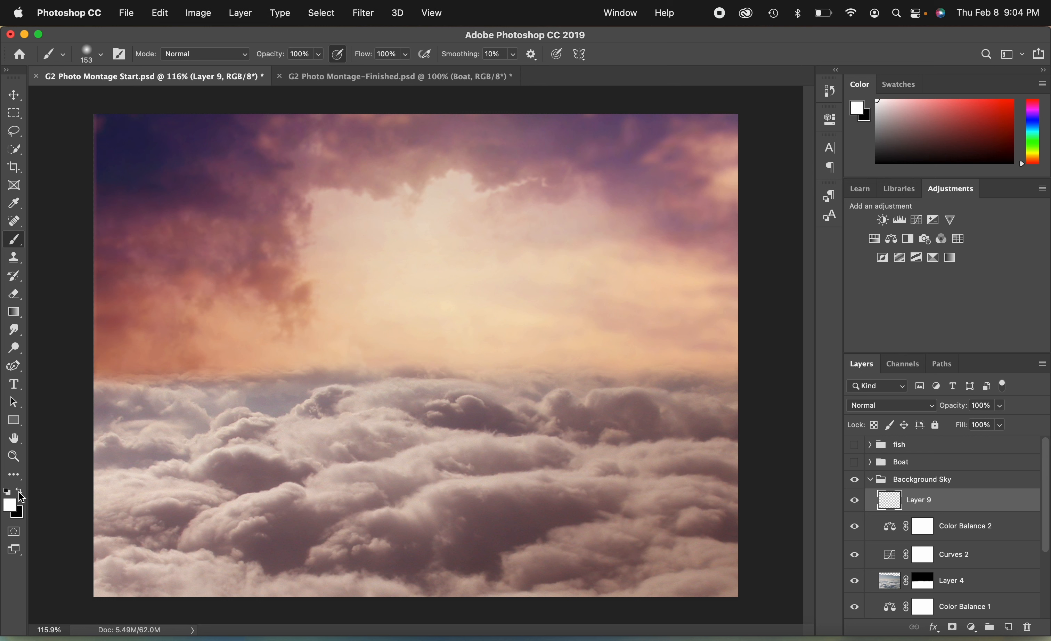
click(104, 58)
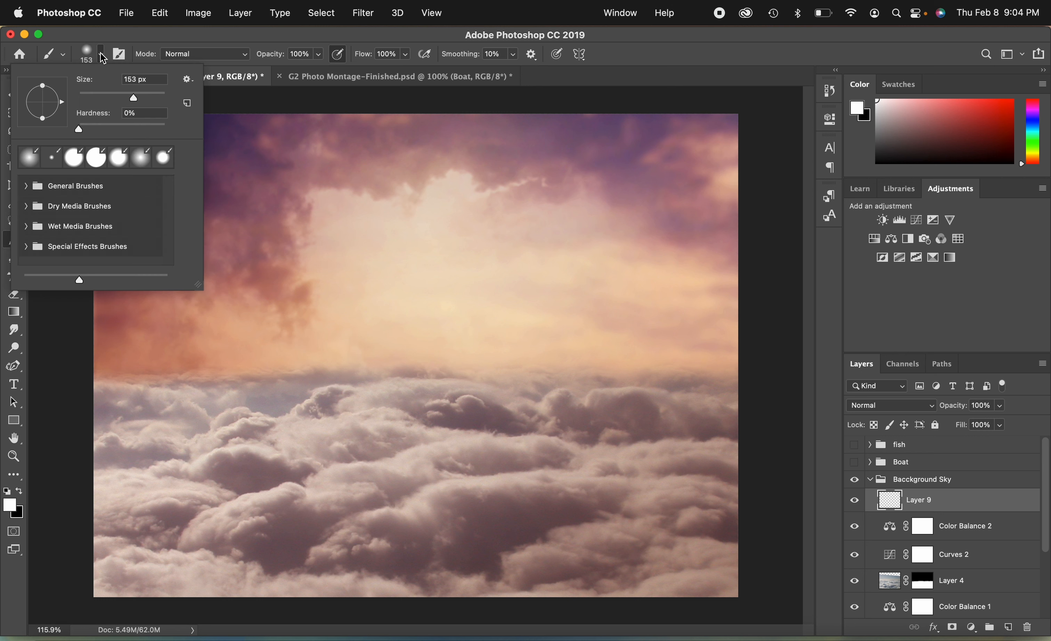
click(80, 132)
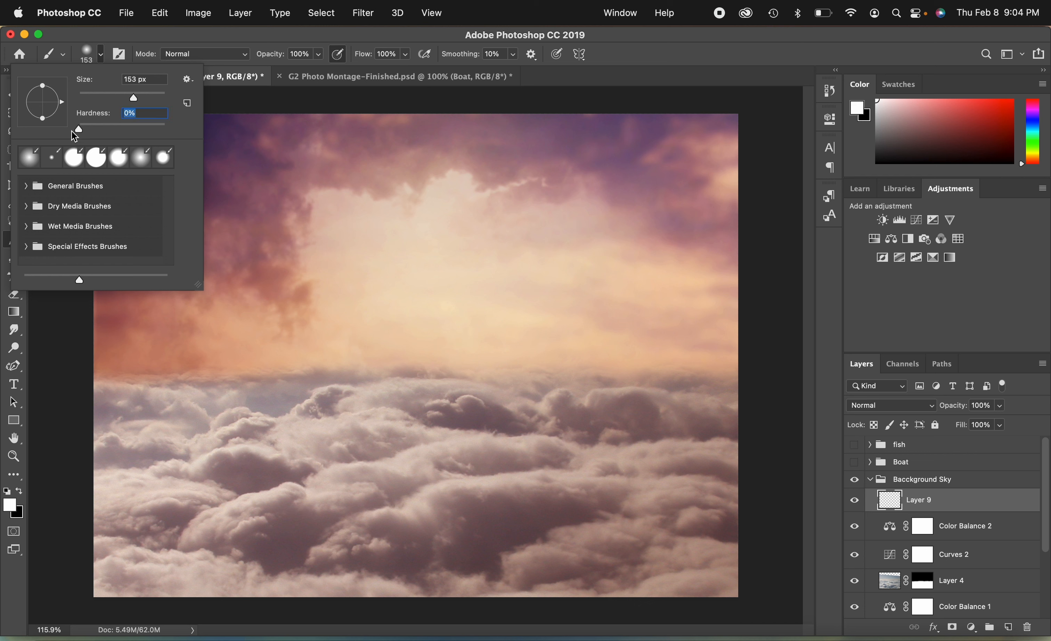
click(103, 58)
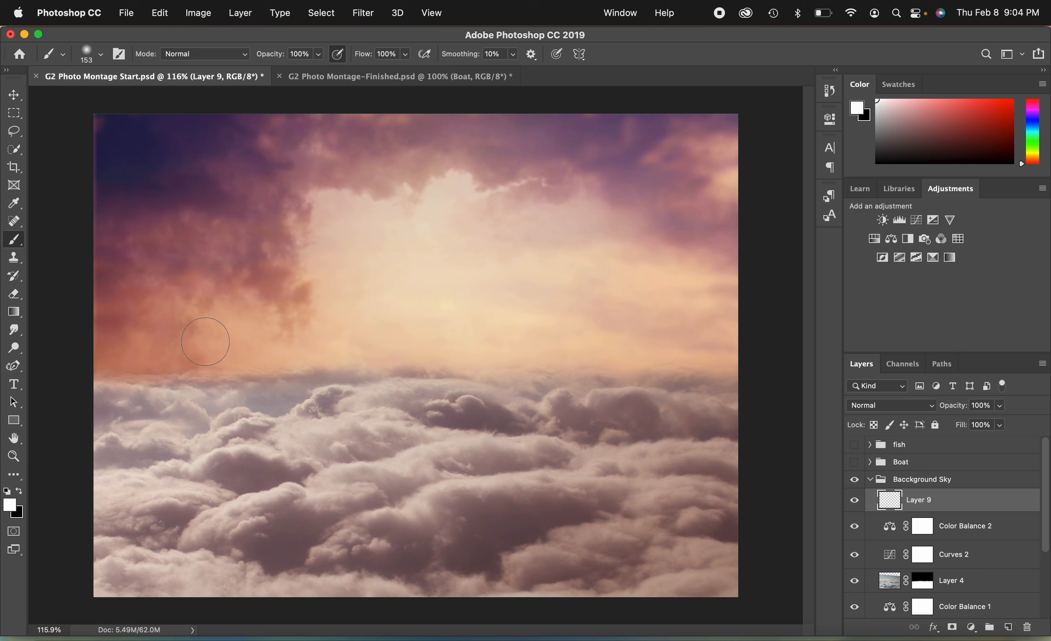
mouse_move(205, 342)
mouse_down()
mouse_move(211, 316)
mouse_move(335, 304)
mouse_move(141, 332)
mouse_move(305, 347)
mouse_move(127, 349)
mouse_move(135, 376)
mouse_move(328, 372)
mouse_move(107, 404)
mouse_move(695, 430)
mouse_move(462, 375)
mouse_move(345, 368)
mouse_move(481, 324)
mouse_move(574, 310)
mouse_move(364, 333)
mouse_move(456, 301)
mouse_move(663, 303)
mouse_move(763, 328)
mouse_move(672, 349)
mouse_move(512, 354)
mouse_move(729, 344)
mouse_move(820, 367)
mouse_move(675, 389)
mouse_move(710, 395)
mouse_move(679, 411)
mouse_move(490, 411)
mouse_move(463, 352)
mouse_move(421, 395)
mouse_move(196, 435)
mouse_move(176, 414)
mouse_move(419, 418)
mouse_move(420, 430)
mouse_move(696, 426)
mouse_move(741, 415)
mouse_up()
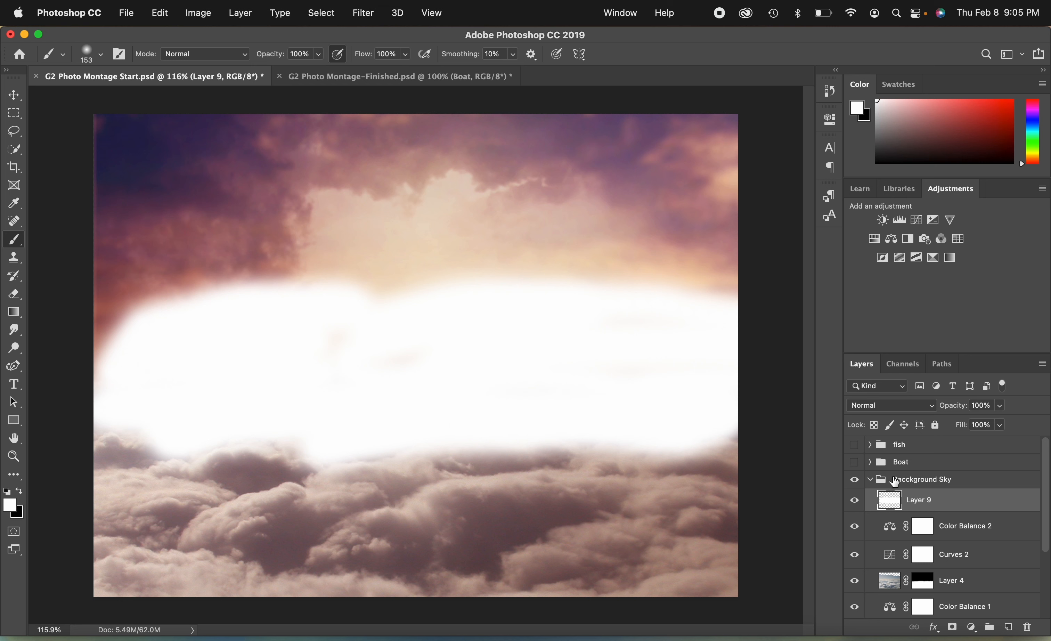
Step: Show the fish and Boat groups, preview blend modes for the white painted layer, and set it to Soft Light
click(858, 446)
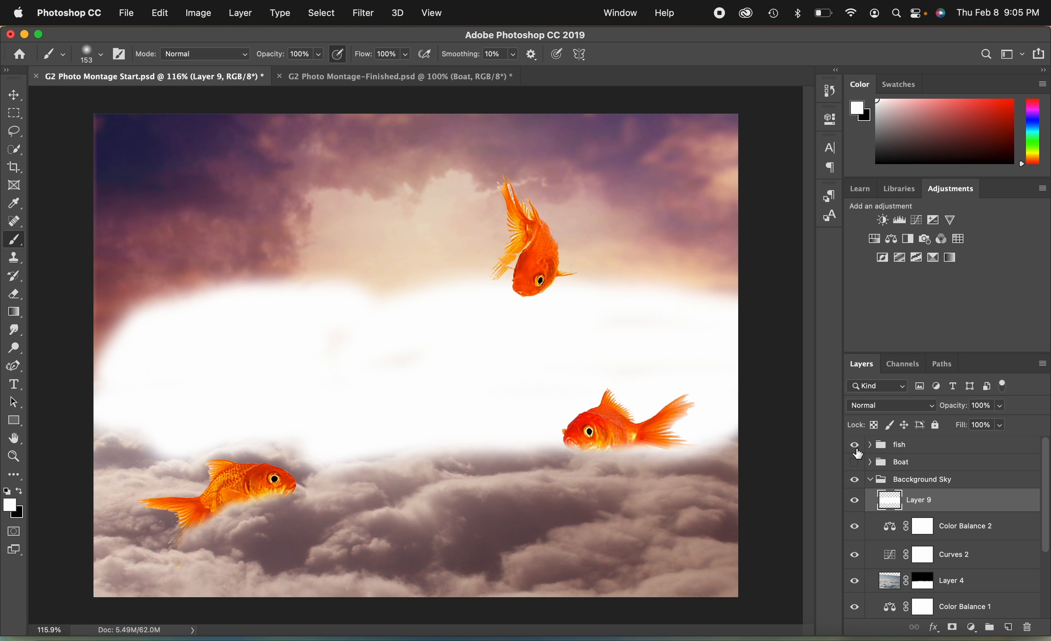
click(857, 462)
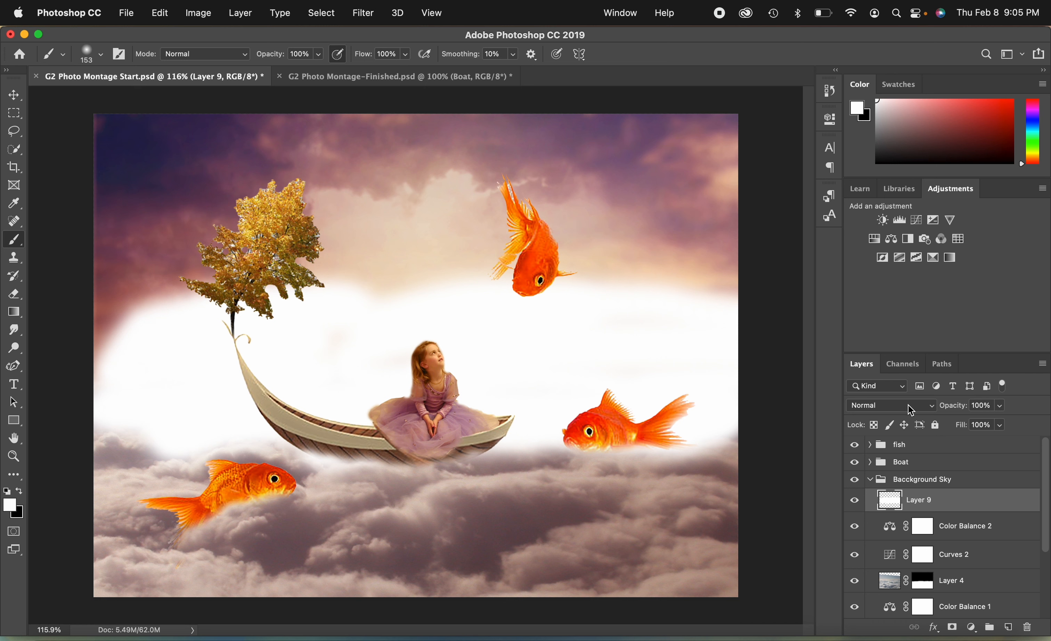
click(912, 411)
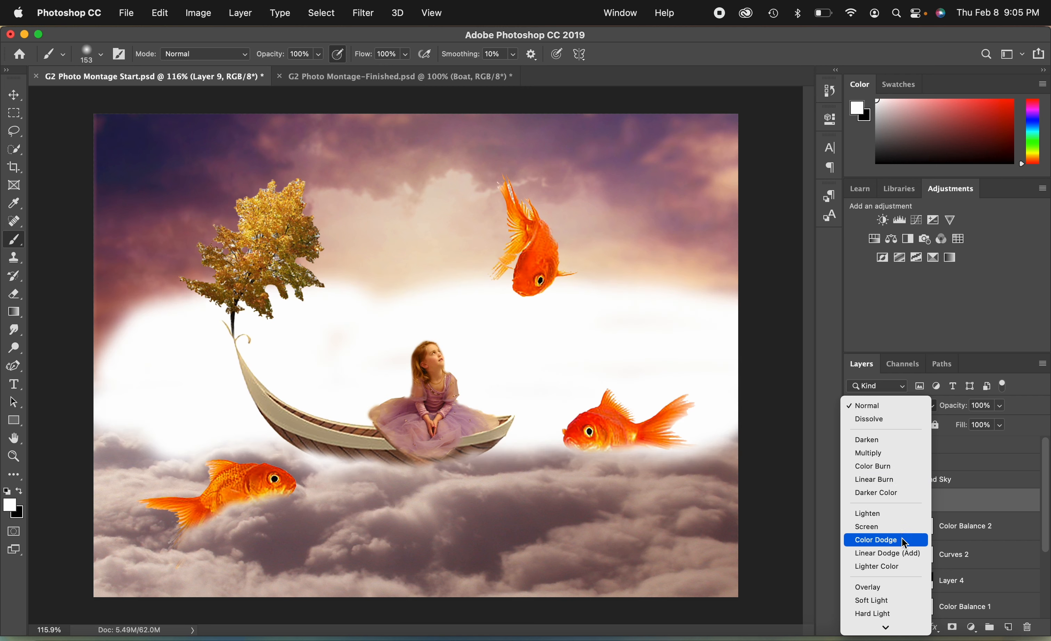
scroll(905, 569, down, 1)
scroll(905, 569, down, 5)
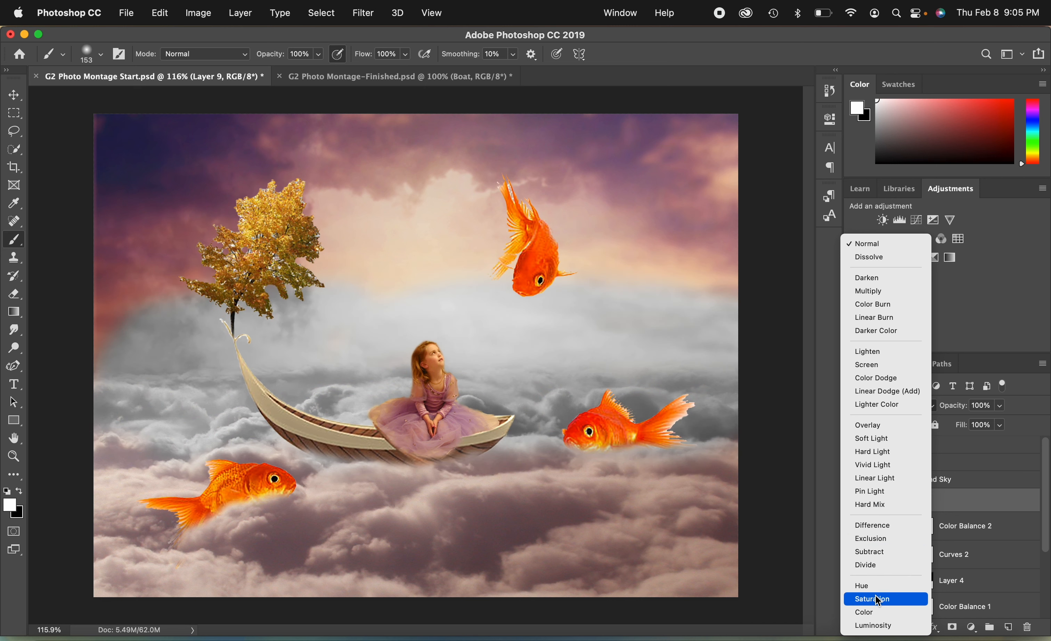
click(882, 438)
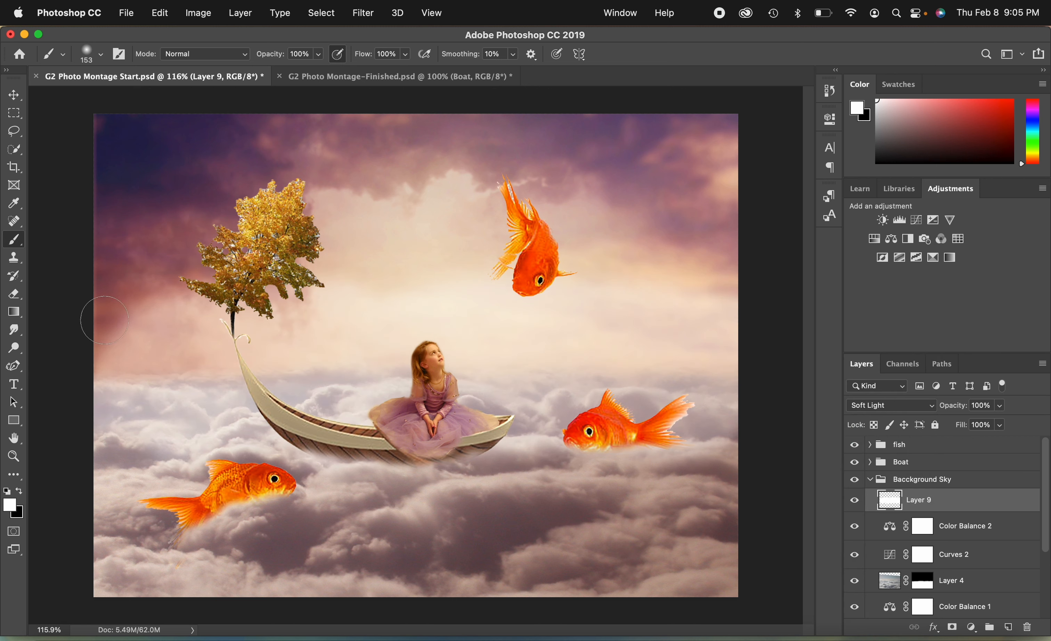
Step: Extend the white glow over the left sky and behind the tree, and reduce the glow layer's opacity to 61%
mouse_move(102, 343)
mouse_down()
mouse_move(155, 303)
mouse_move(221, 282)
mouse_up()
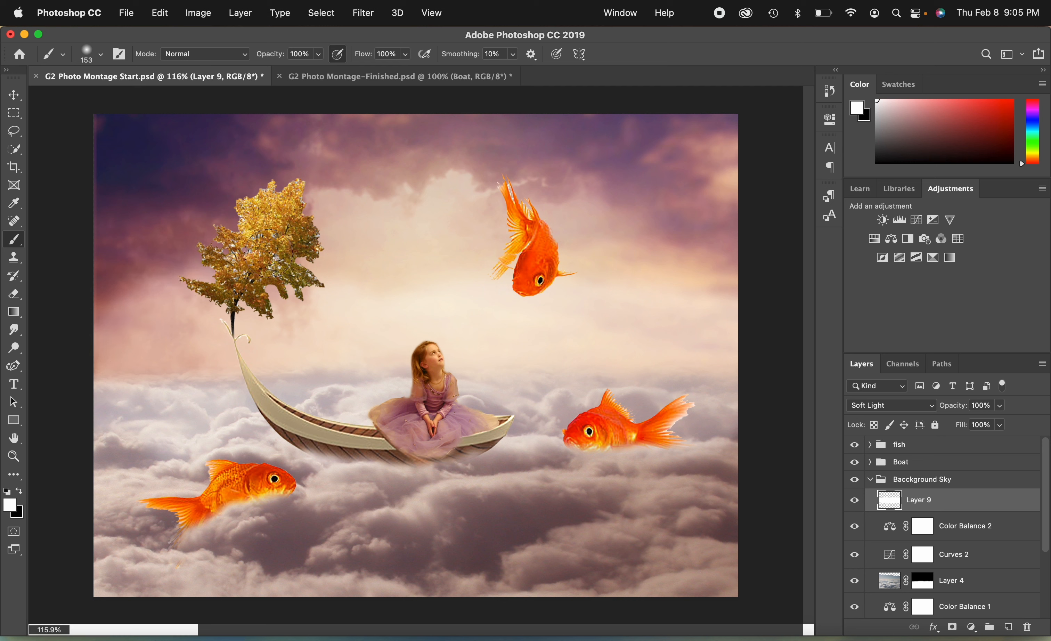
mouse_move(269, 254)
mouse_down()
mouse_move(195, 292)
mouse_move(311, 287)
mouse_up()
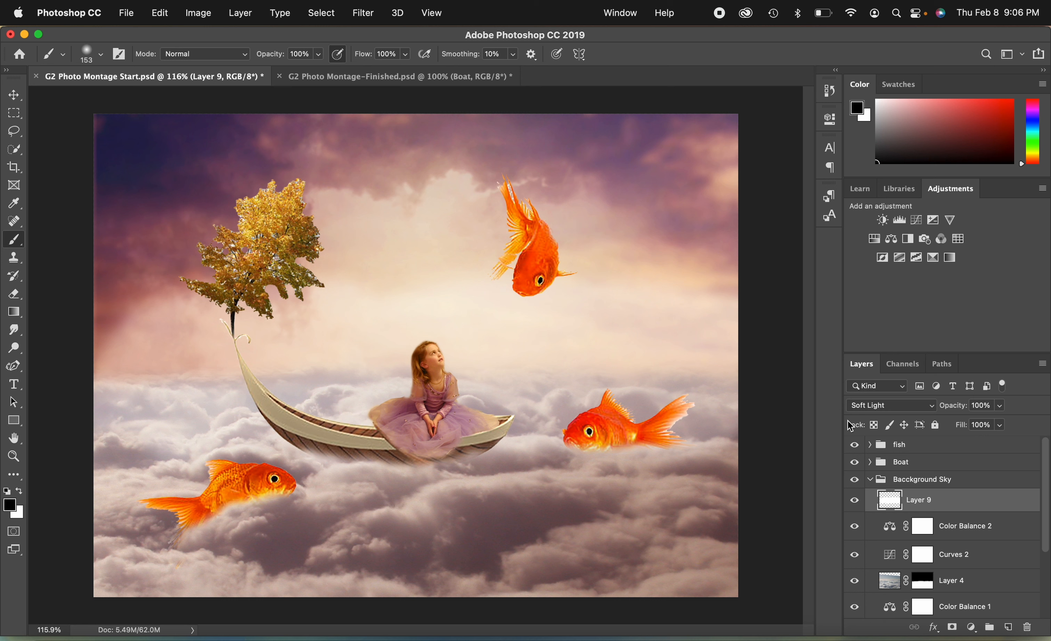
click(1000, 405)
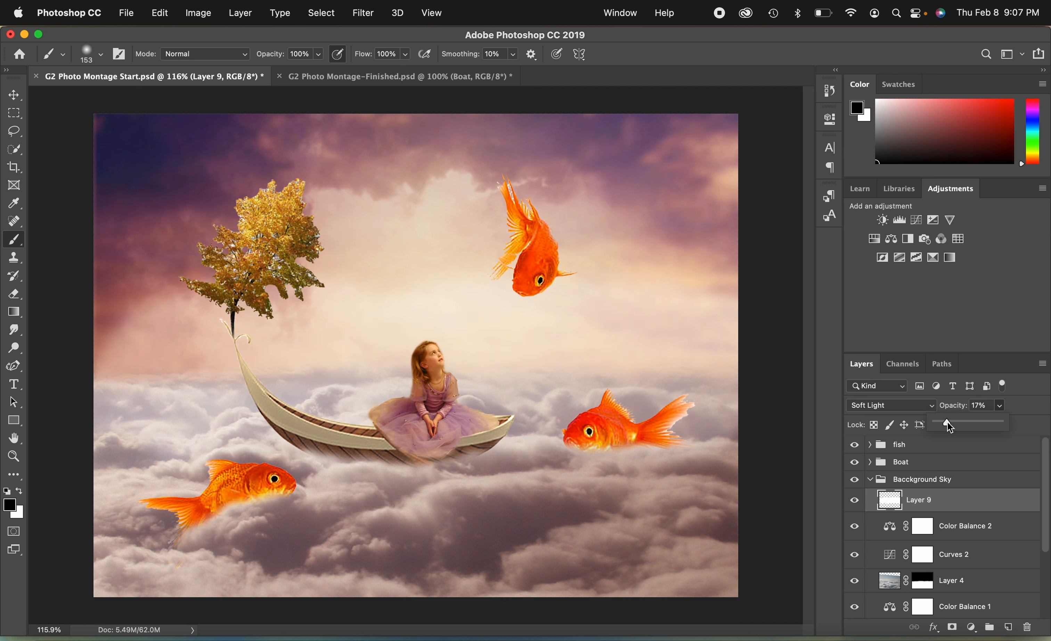
drag(958, 427, 975, 421)
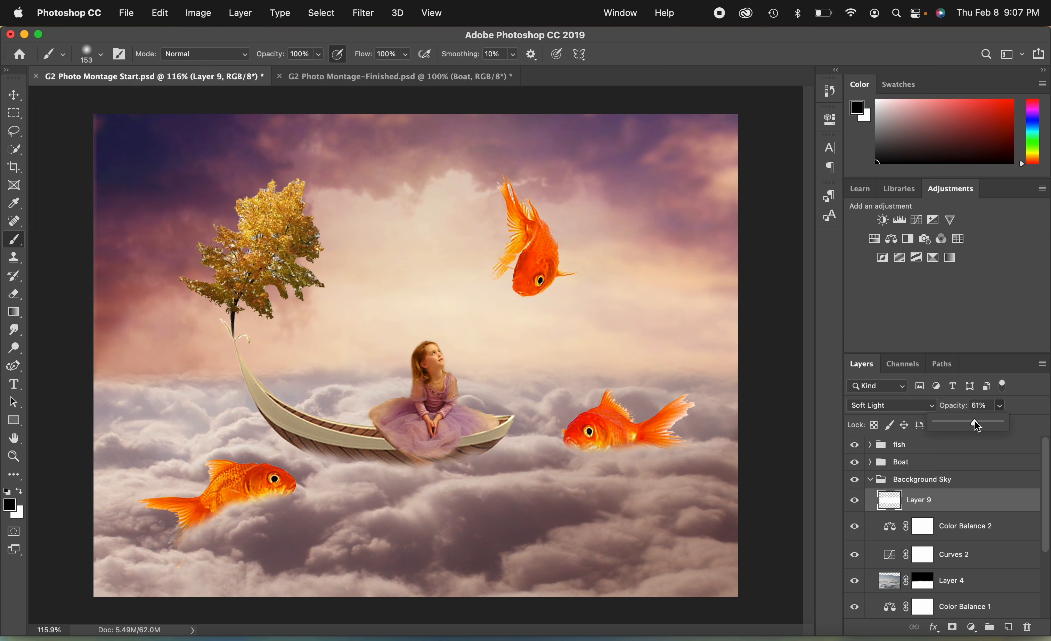